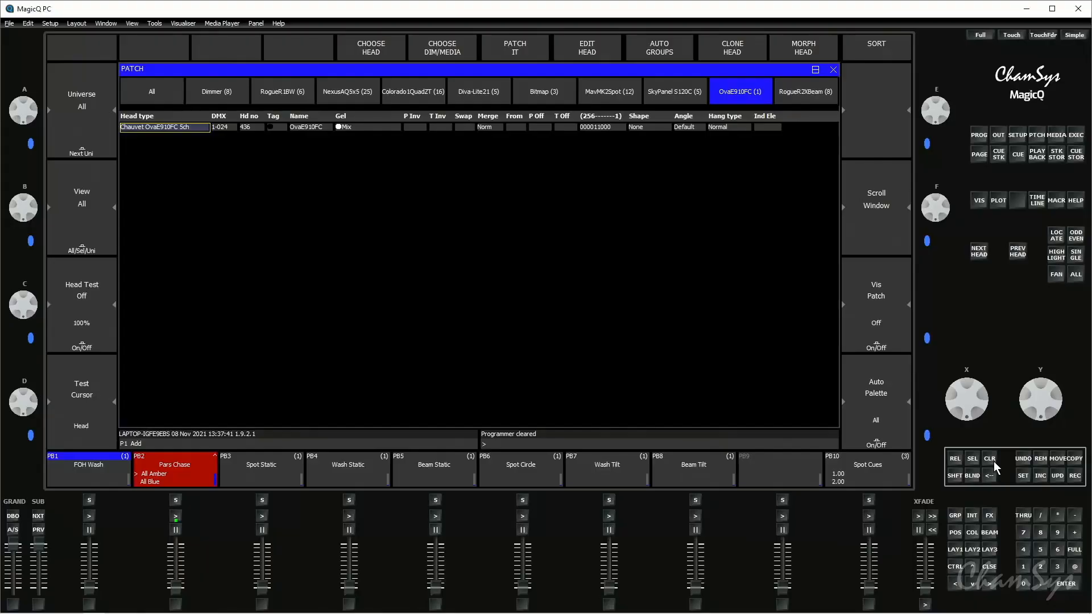
Step: Switch to the softwarechanges.pdf release notes and read through section 1.5 on the Timeline Window
{"action": "key", "text": "alt+Tab"}
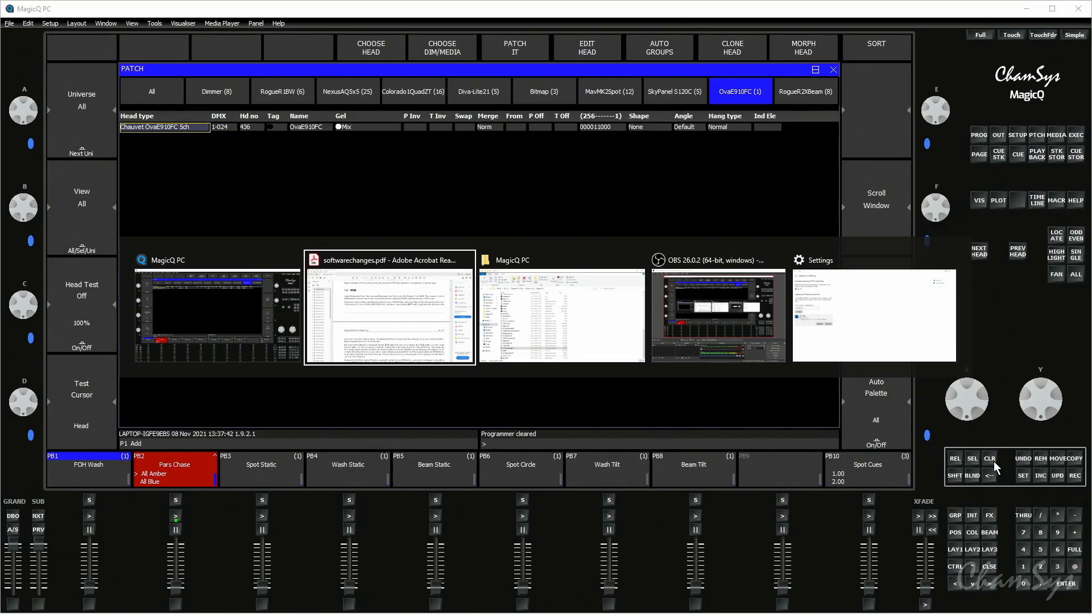
{"action": "scroll", "coordinate": [528, 422], "scroll_direction": "down", "scroll_amount": 8}
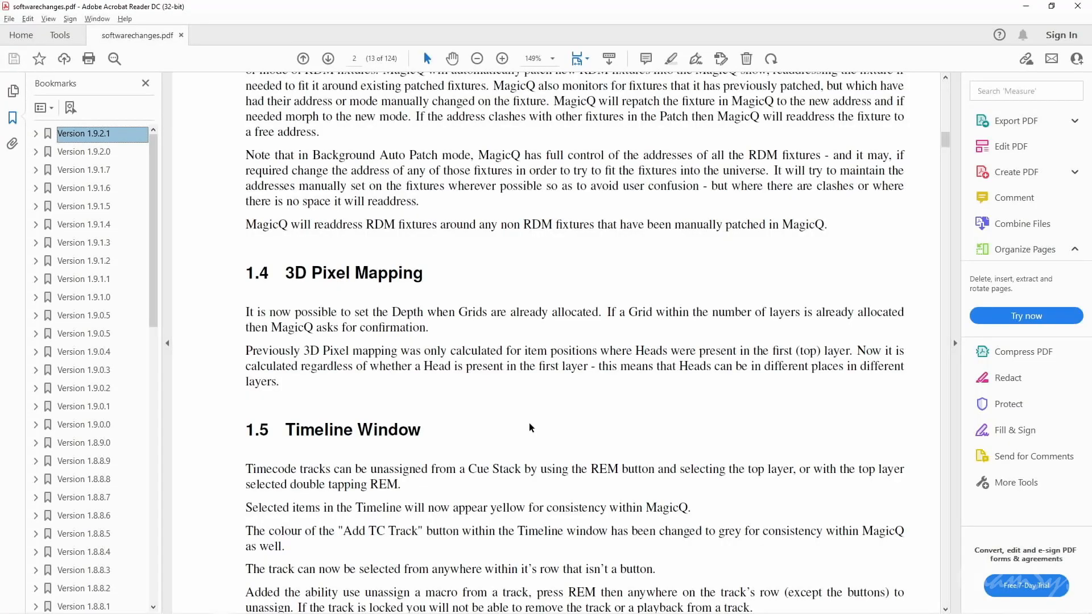
{"action": "scroll", "coordinate": [529, 423], "scroll_direction": "down", "scroll_amount": 10}
{"action": "scroll", "coordinate": [529, 423], "scroll_direction": "up", "scroll_amount": 1}
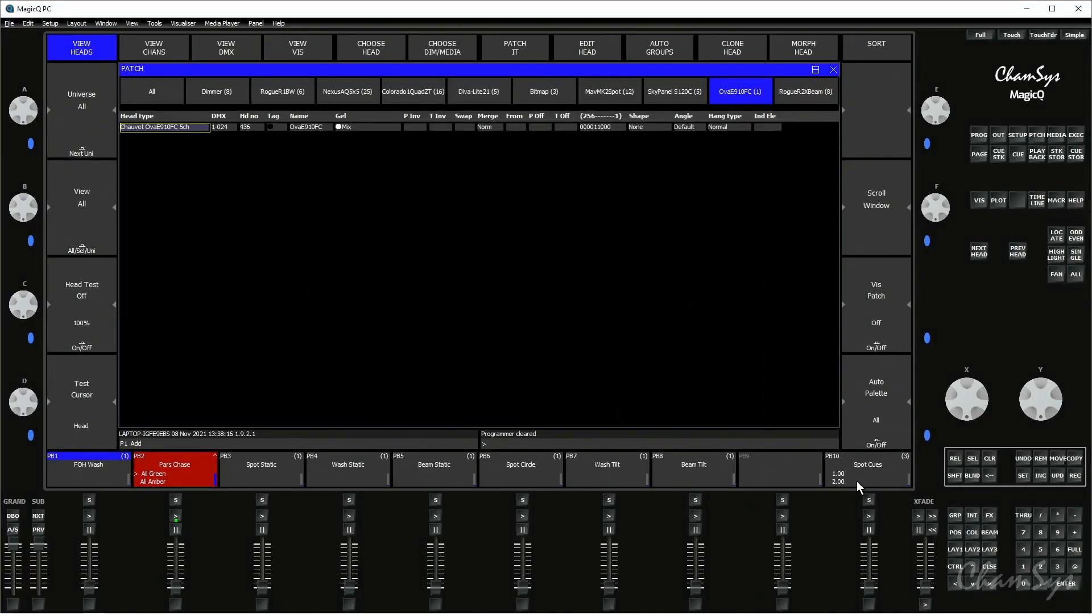
Step: Select the Spot Cues playback on PB10 and open its timeline in the editor view
{"action": "left_click", "coordinate": [868, 501]}
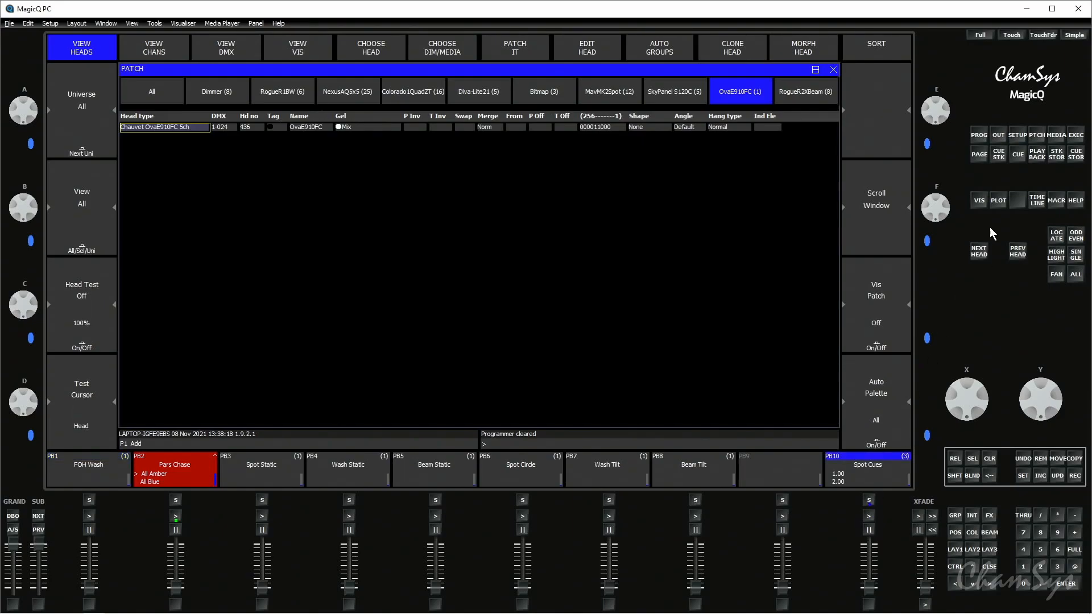
{"action": "left_click", "coordinate": [1036, 202]}
{"action": "left_click", "coordinate": [226, 51]}
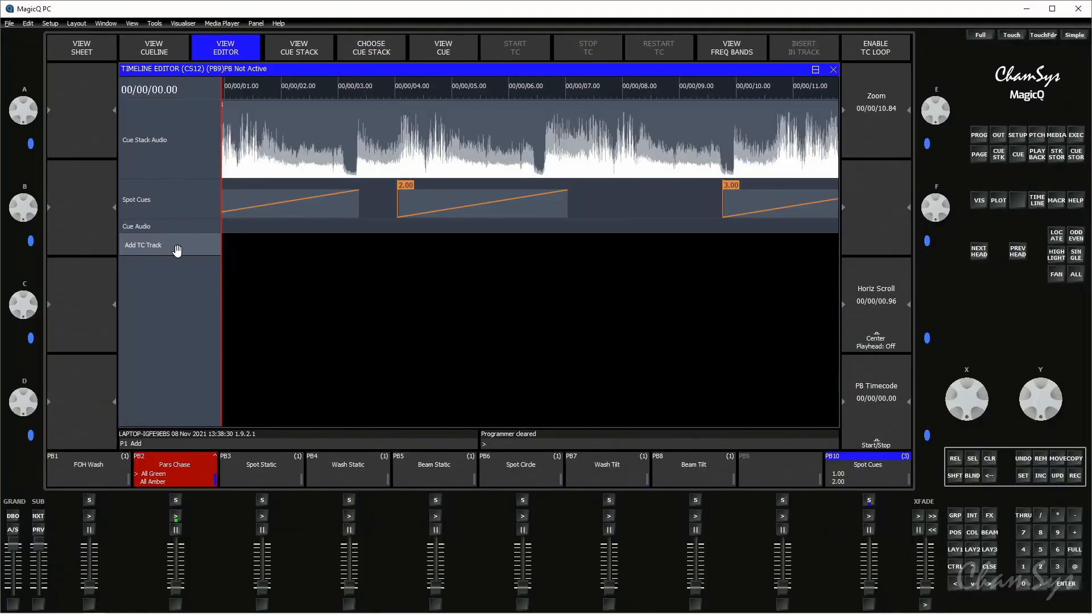
Step: Start recording a new timecode track for Spot Cues and flash the Wash Static playback repeatedly
{"action": "left_click", "coordinate": [177, 251]}
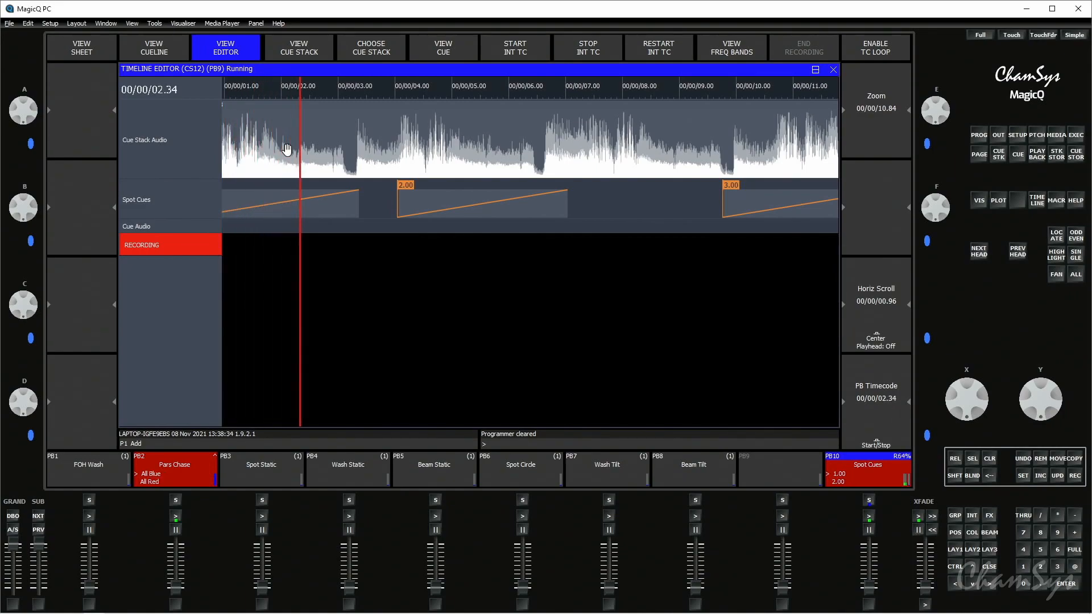
{"action": "left_click", "coordinate": [349, 602]}
{"action": "left_click", "coordinate": [349, 601]}
{"action": "left_click", "coordinate": [348, 601]}
{"action": "left_click", "coordinate": [349, 601]}
{"action": "left_click", "coordinate": [349, 601]}
{"action": "left_click", "coordinate": [348, 601]}
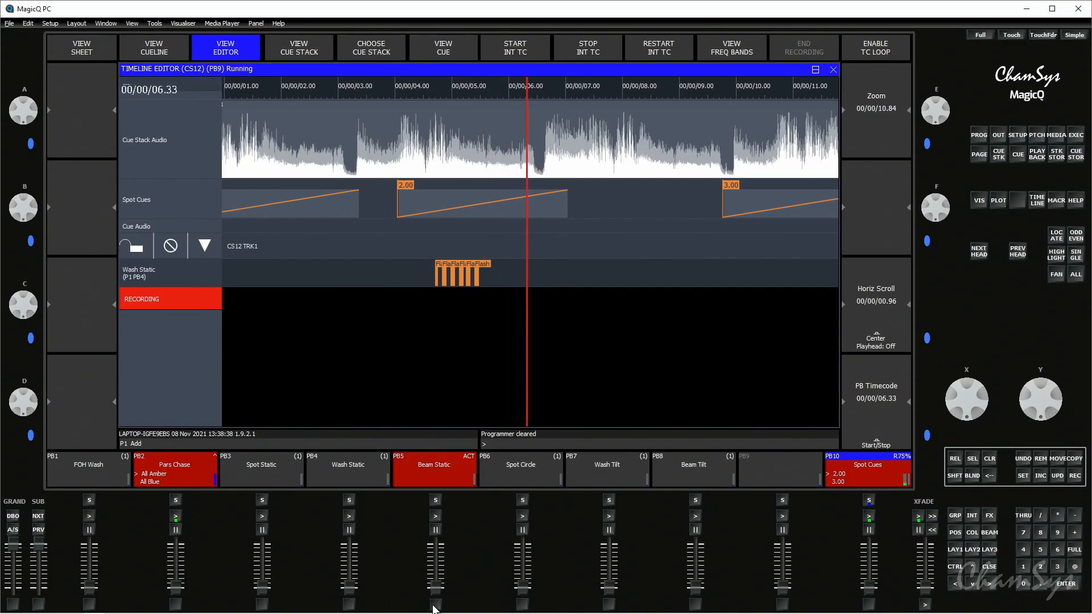
Step: Record repeated Beam Static flashes and Spot Circle level changes on the same track, ending the recording by releasing Spot Cues
{"action": "left_click", "coordinate": [435, 604]}
{"action": "left_click", "coordinate": [435, 604]}
{"action": "left_click", "coordinate": [435, 604]}
{"action": "left_click", "coordinate": [436, 604]}
{"action": "left_click", "coordinate": [436, 604]}
{"action": "mouse_move", "coordinate": [522, 588]}
{"action": "left_mouse_down"}
{"action": "mouse_move", "coordinate": [524, 531]}
{"action": "mouse_move", "coordinate": [522, 586]}
{"action": "left_mouse_up"}
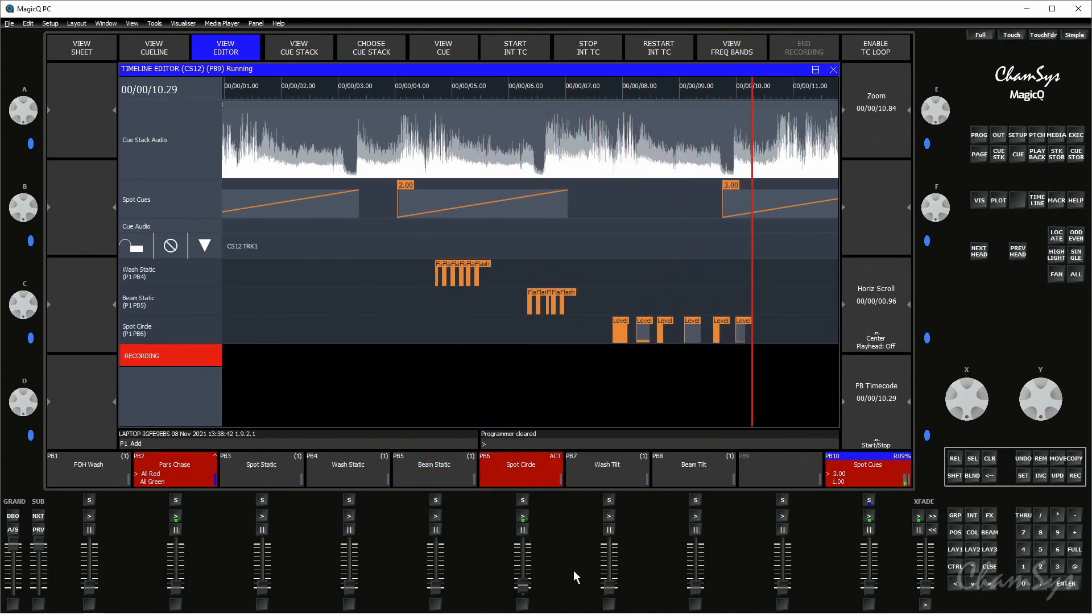
{"action": "left_click", "coordinate": [954, 459]}
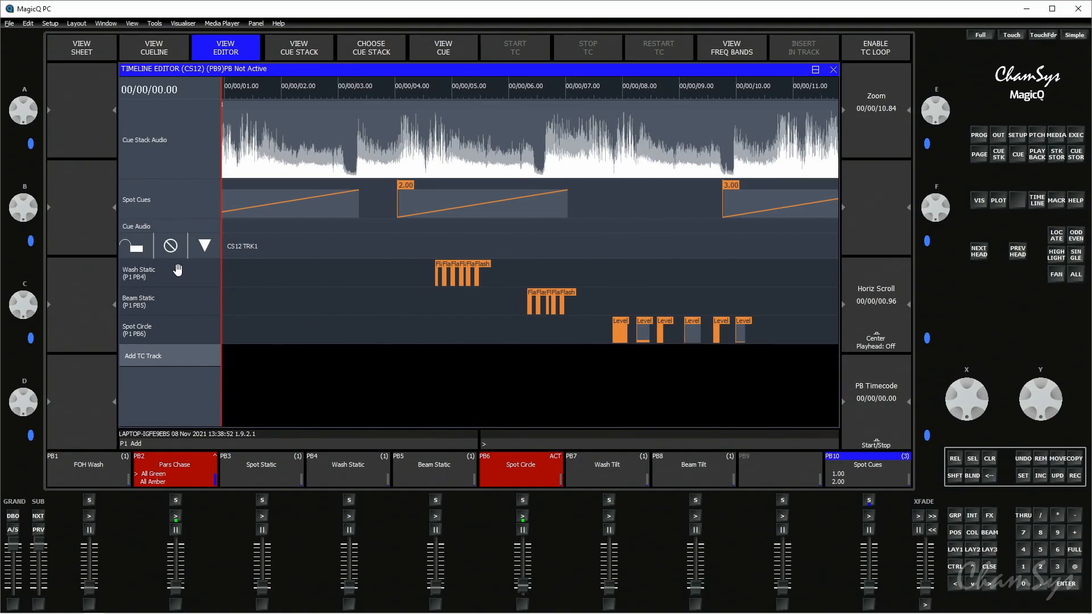
Step: Minimise CS12 TRK1, briefly record a second, empty timecode track, and expand CS12 TRK1 again
{"action": "left_click", "coordinate": [205, 250]}
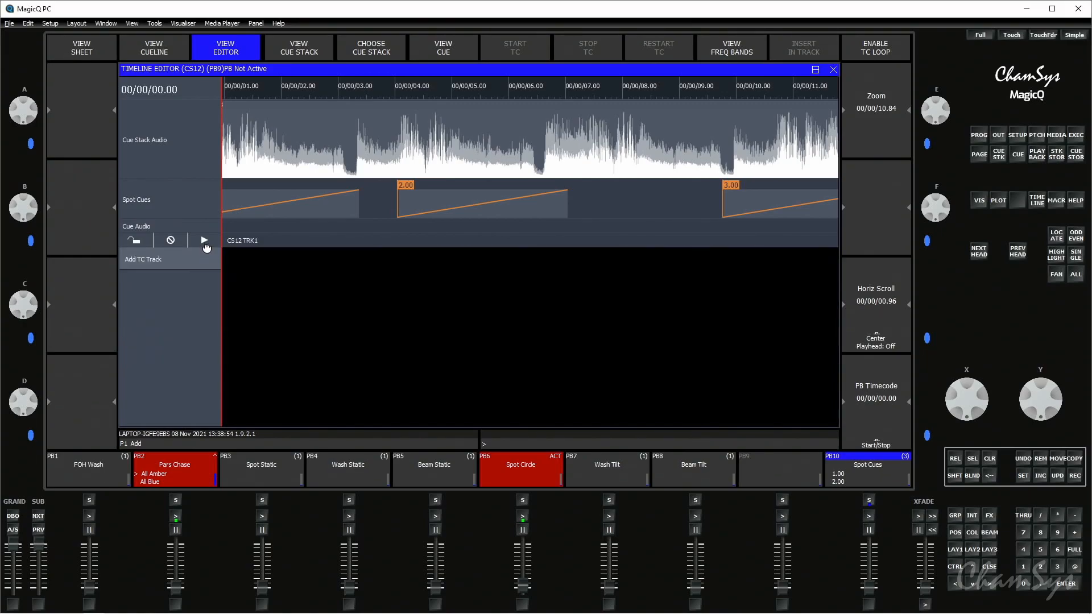
{"action": "key", "text": "space"}
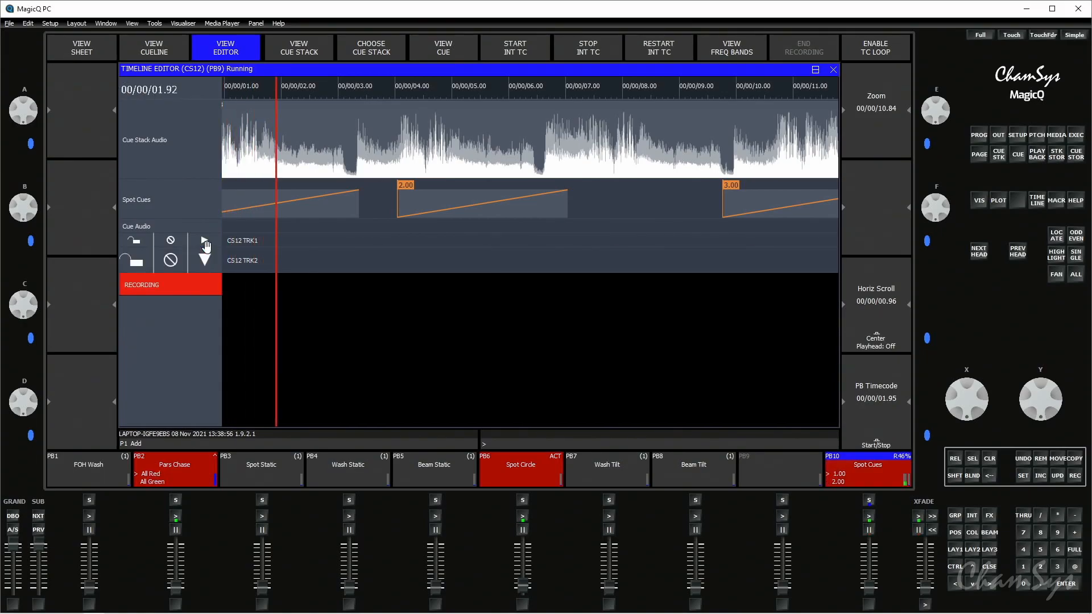
{"action": "key", "text": "space"}
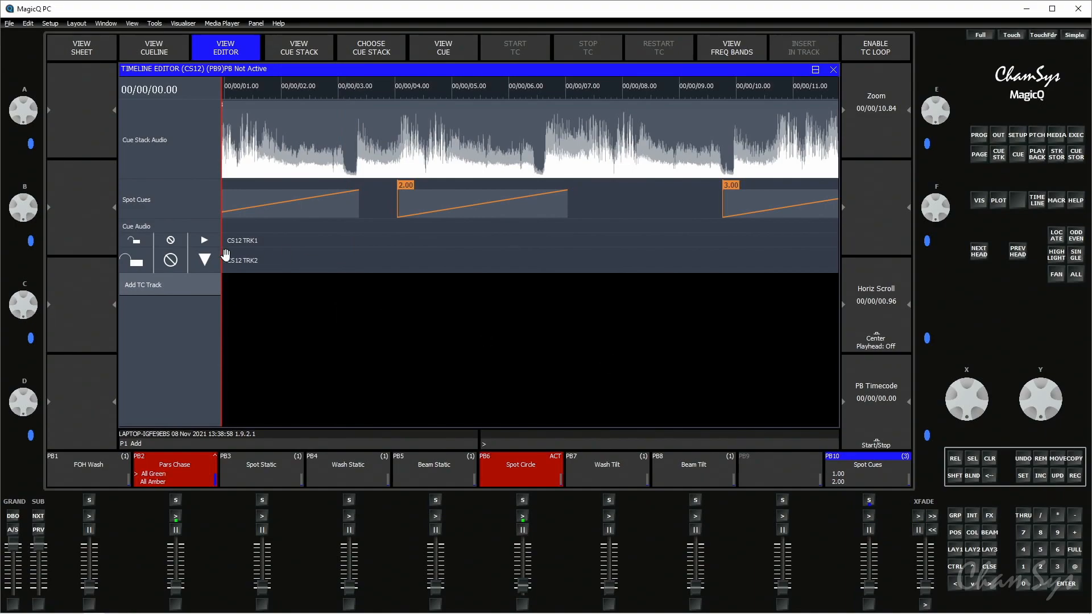
{"action": "left_click", "coordinate": [204, 240]}
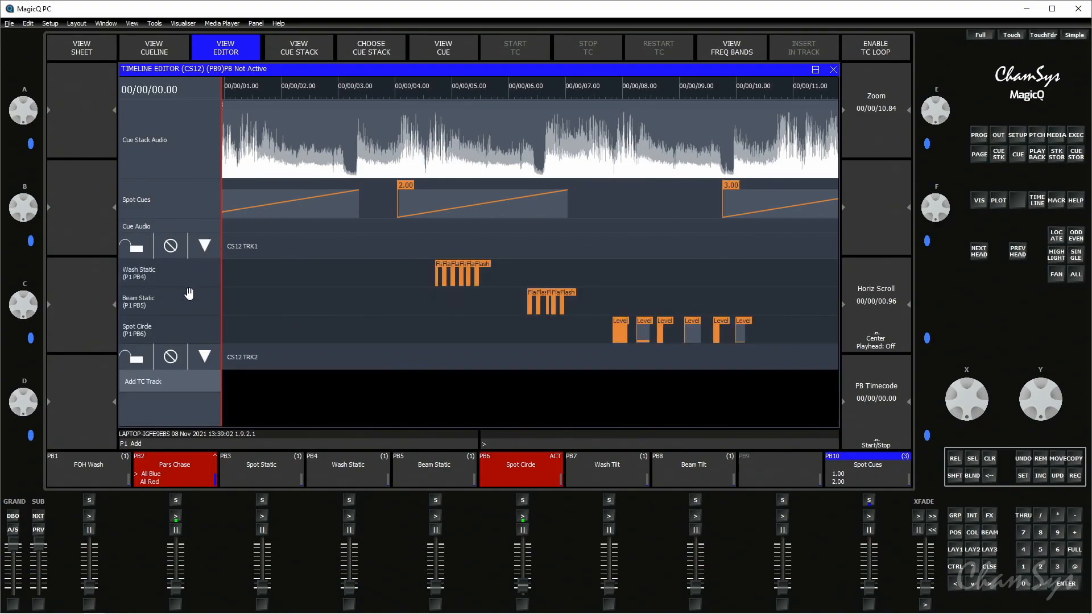
Step: Remove all Spot Circle items from CS12 TRK1 and lower the Spot Circle playback's fader to zero
{"action": "left_click", "coordinate": [1038, 458]}
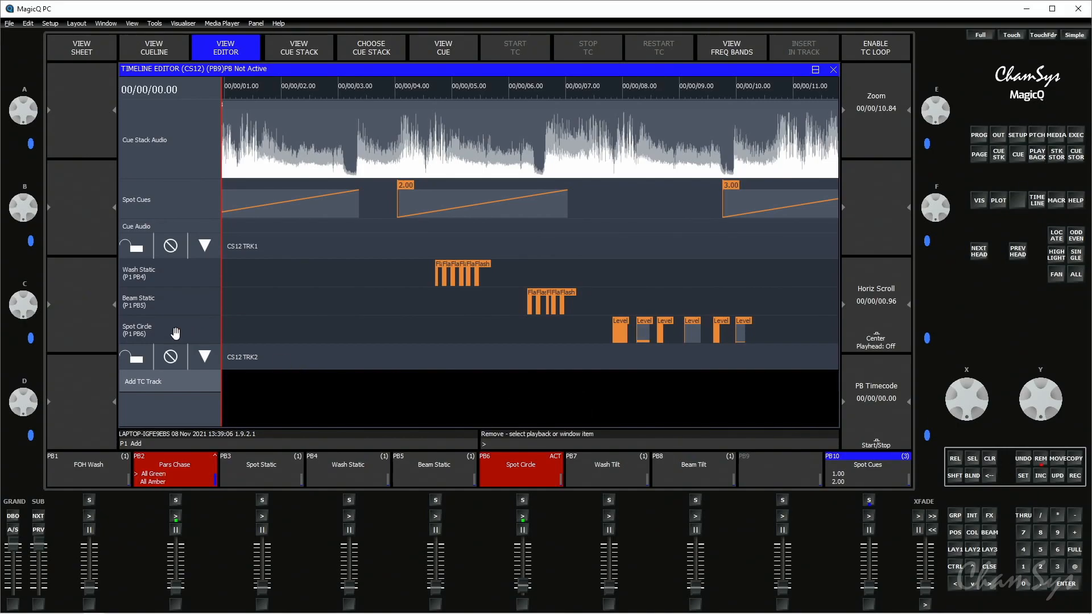
{"action": "left_click", "coordinate": [175, 332]}
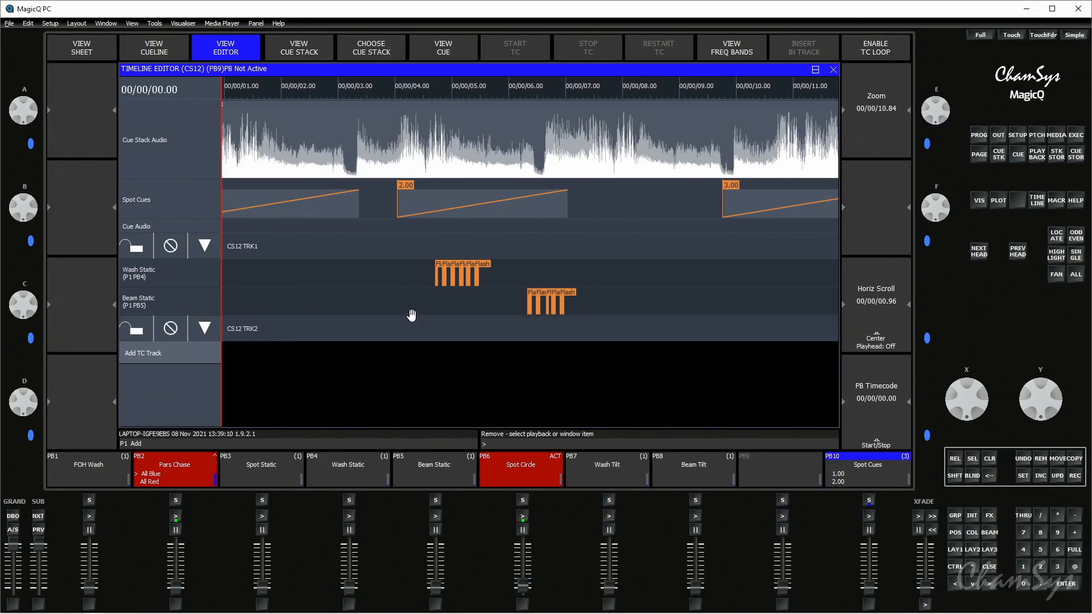
{"action": "left_click_drag", "start_coordinate": [525, 583], "coordinate": [525, 597]}
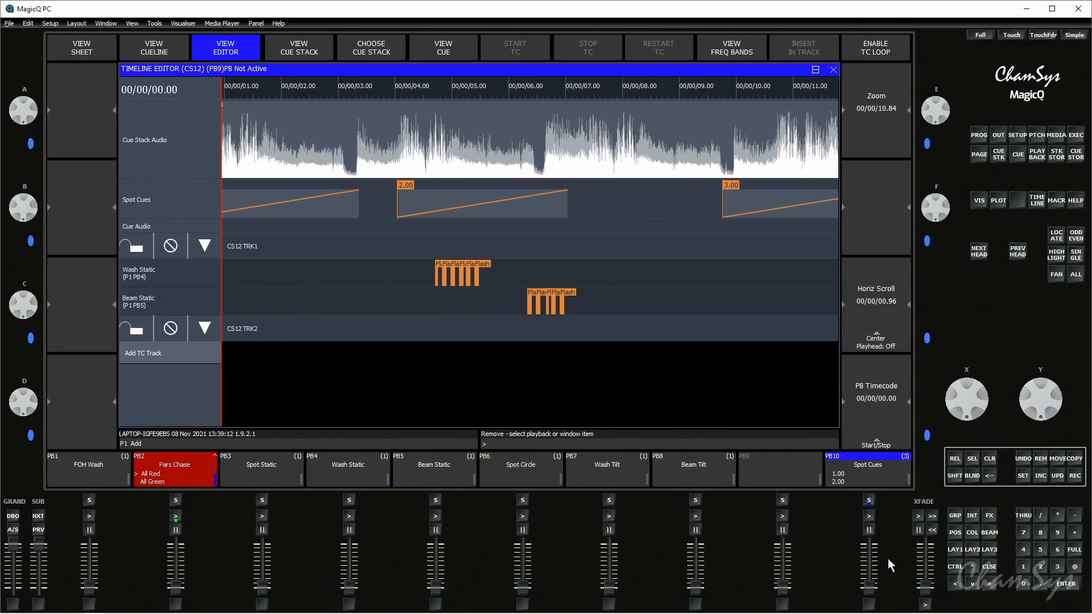
Step: Raise the Spot Cues fader to full to play the timeline through the recorded flashes, and release the playback
{"action": "left_click_drag", "start_coordinate": [870, 587], "coordinate": [868, 545]}
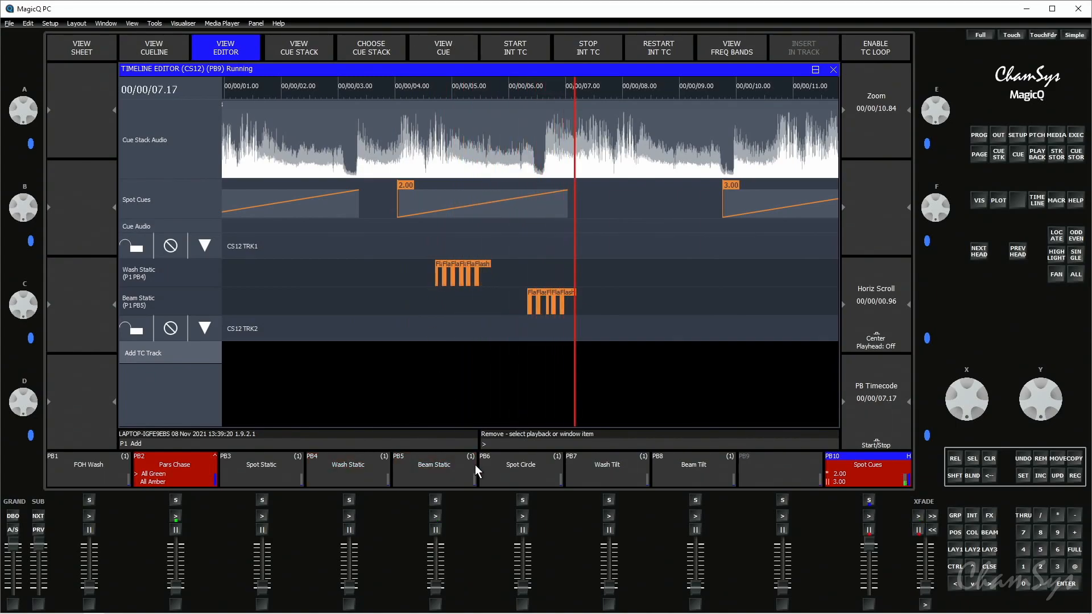
{"action": "left_click", "coordinate": [956, 462]}
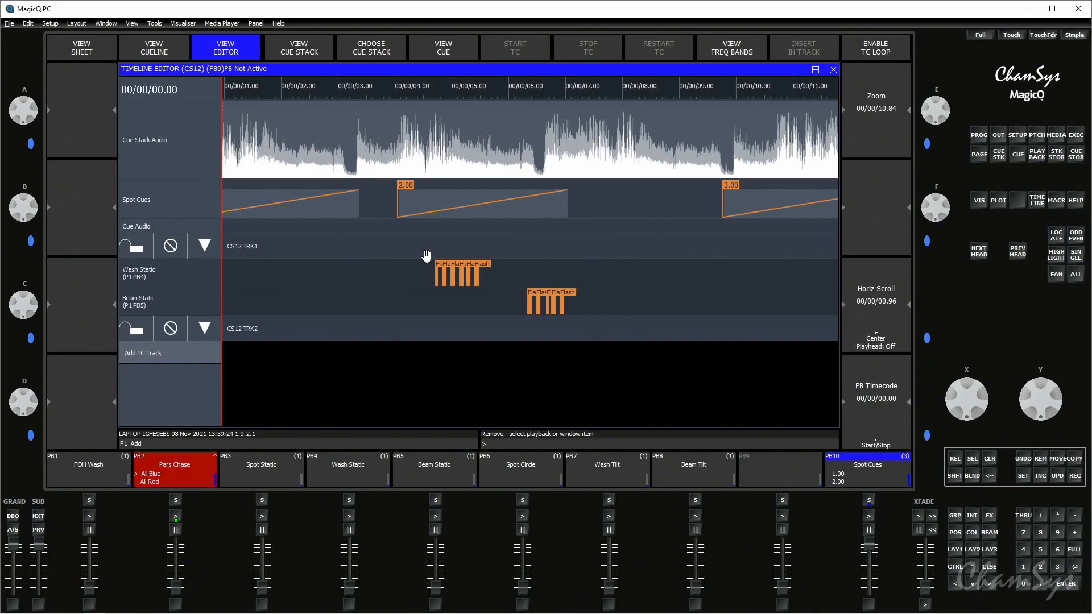
Step: Shift the Wash Static and Beam Static flashes on CS12 TRK1 slightly earlier, and select the CS12 TRK2 track row
{"action": "left_click_drag", "start_coordinate": [415, 249], "coordinate": [554, 304]}
{"action": "left_click", "coordinate": [679, 326]}
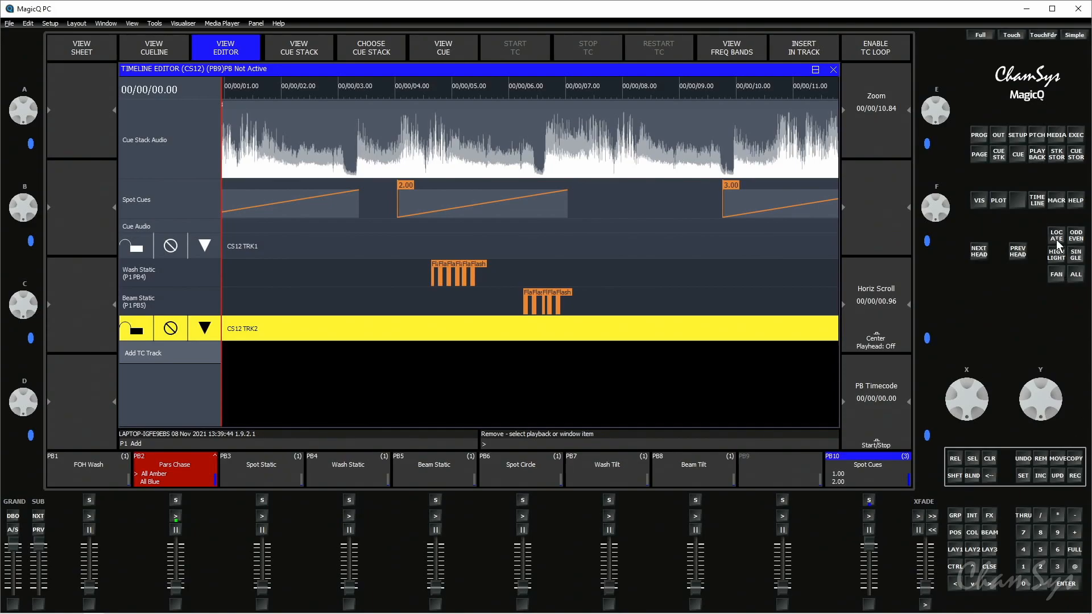
Step: Check the stored track macros in the macro list, and unassign the CS12 TRK1 macro from the Spot Cues timeline
{"action": "left_click", "coordinate": [1060, 199]}
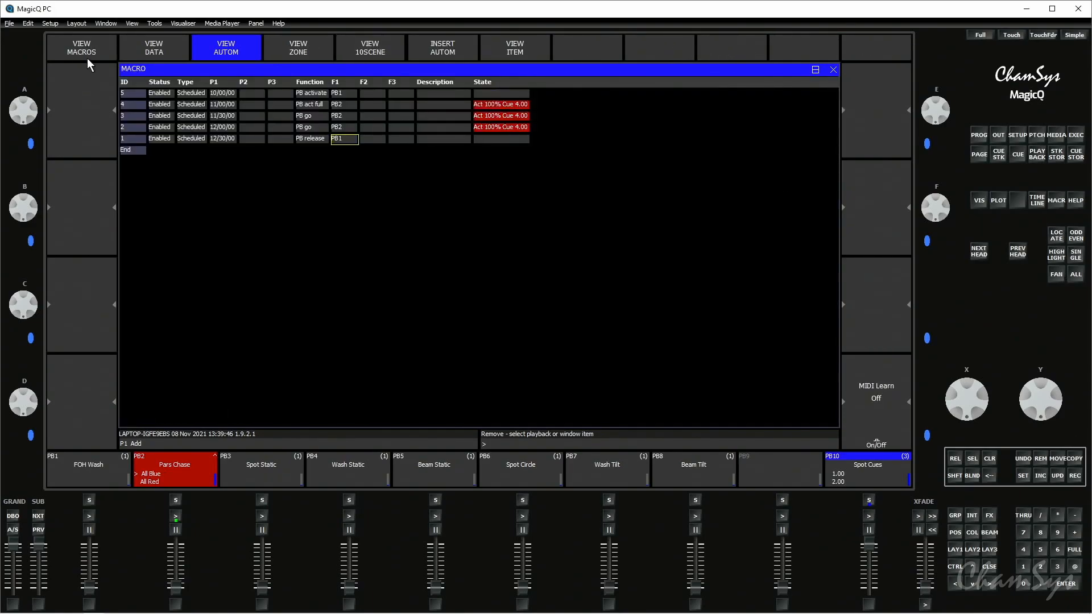
{"action": "left_click", "coordinate": [66, 51]}
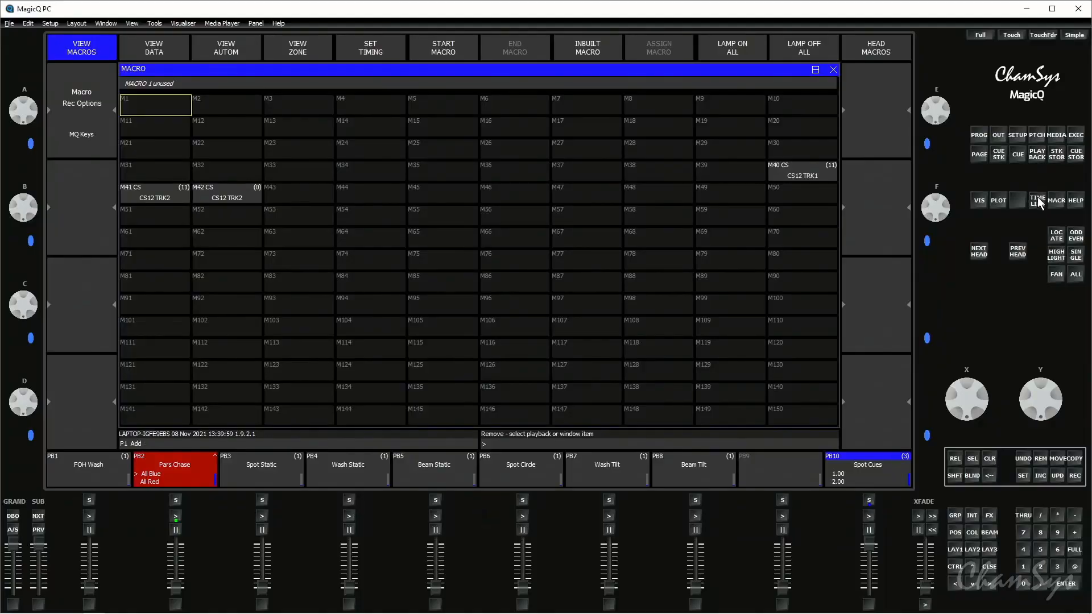
{"action": "left_click", "coordinate": [1037, 199]}
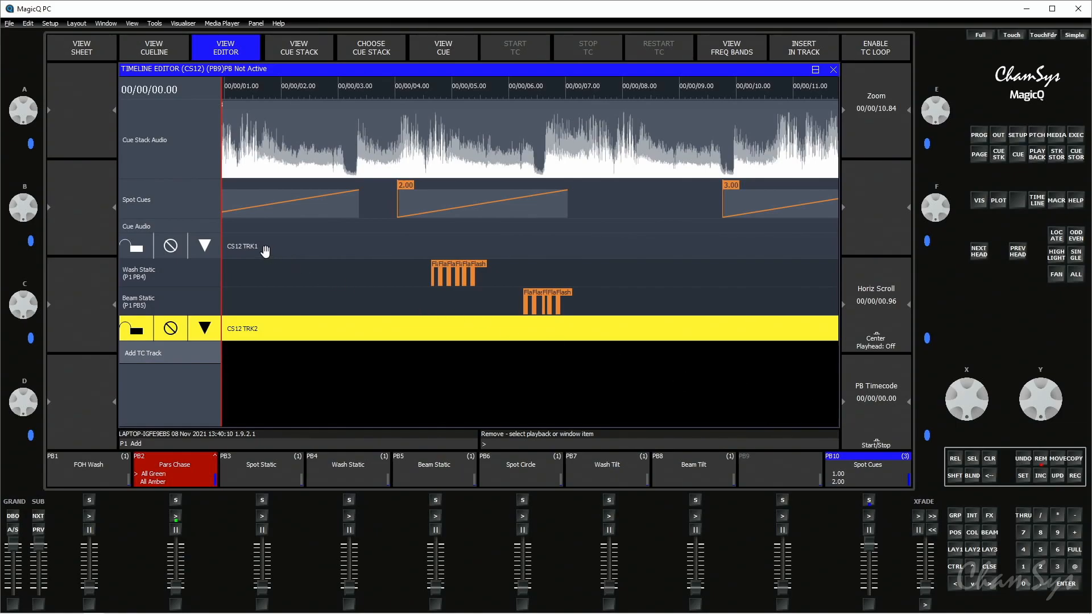
{"action": "left_click", "coordinate": [245, 247]}
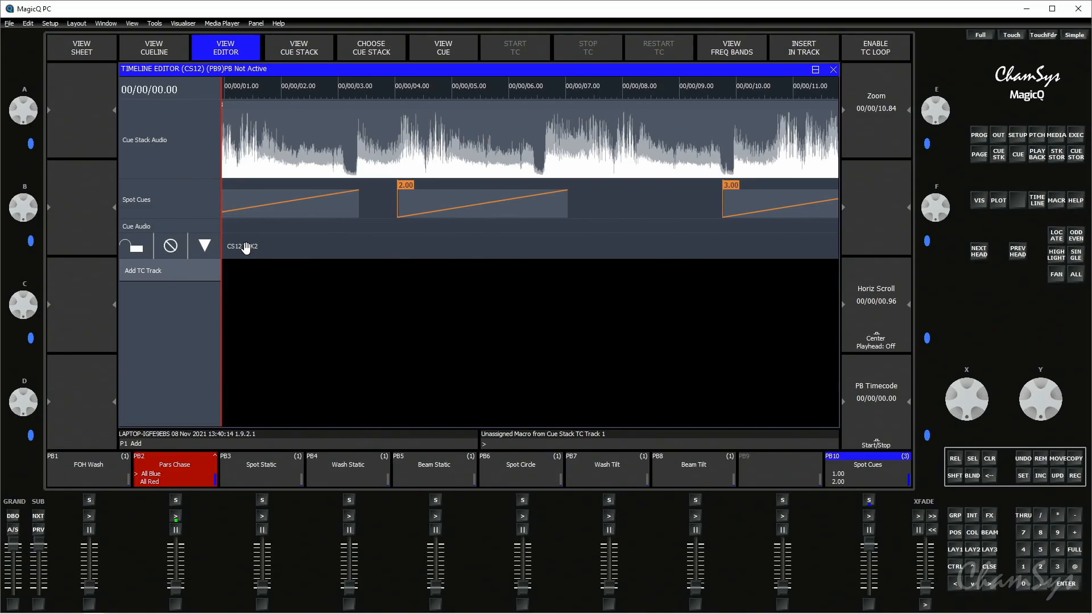
Step: Examine the recorded steps of macro 41, and run that macro from the macro list
{"action": "left_click", "coordinate": [1059, 203]}
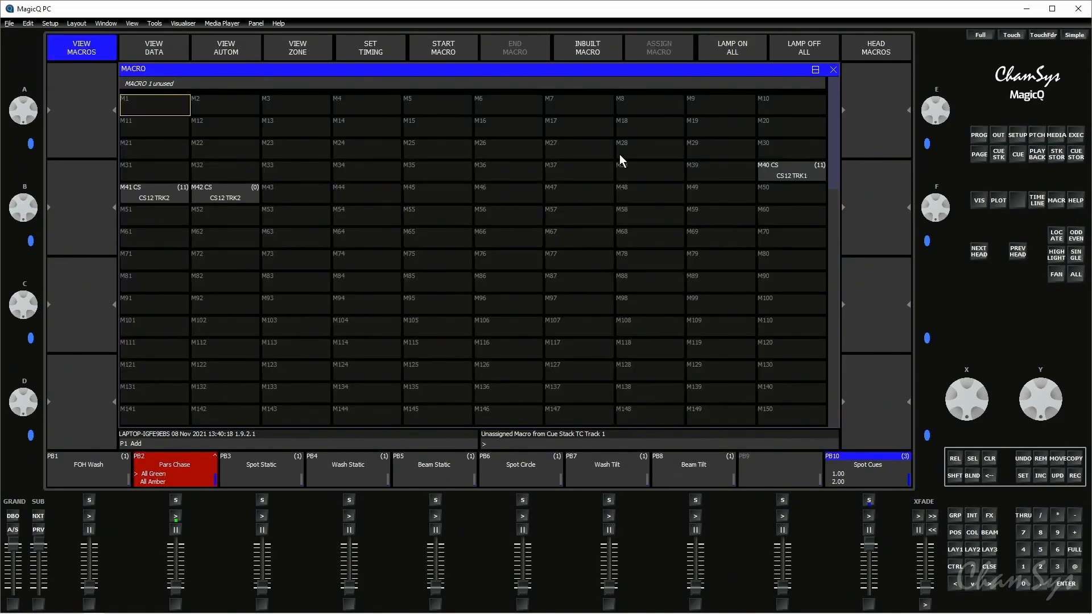
{"action": "left_click", "coordinate": [155, 212]}
{"action": "left_click", "coordinate": [154, 190]}
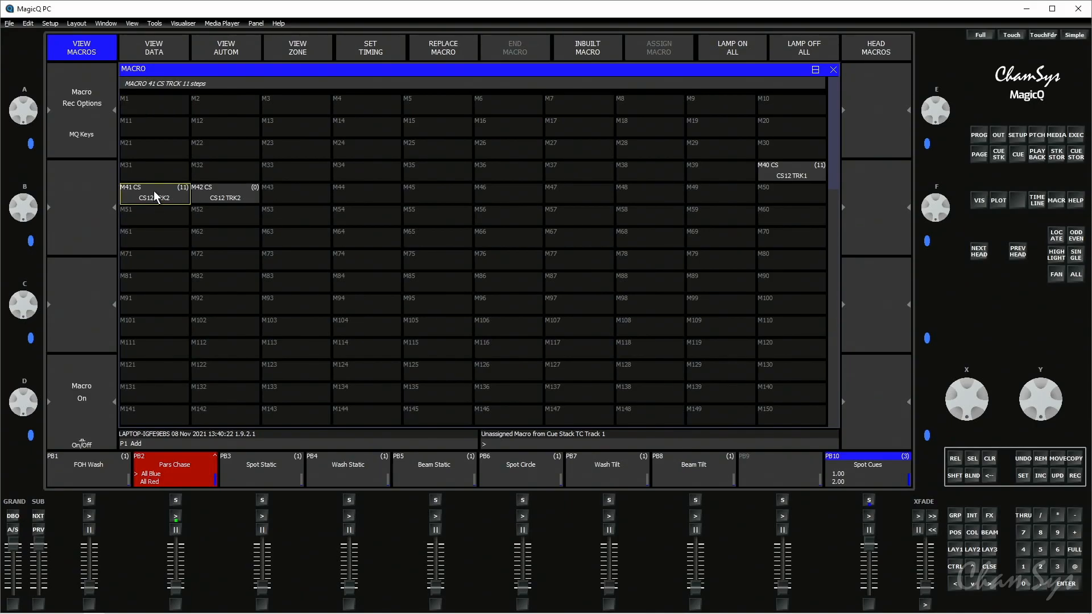
{"action": "left_click", "coordinate": [152, 50]}
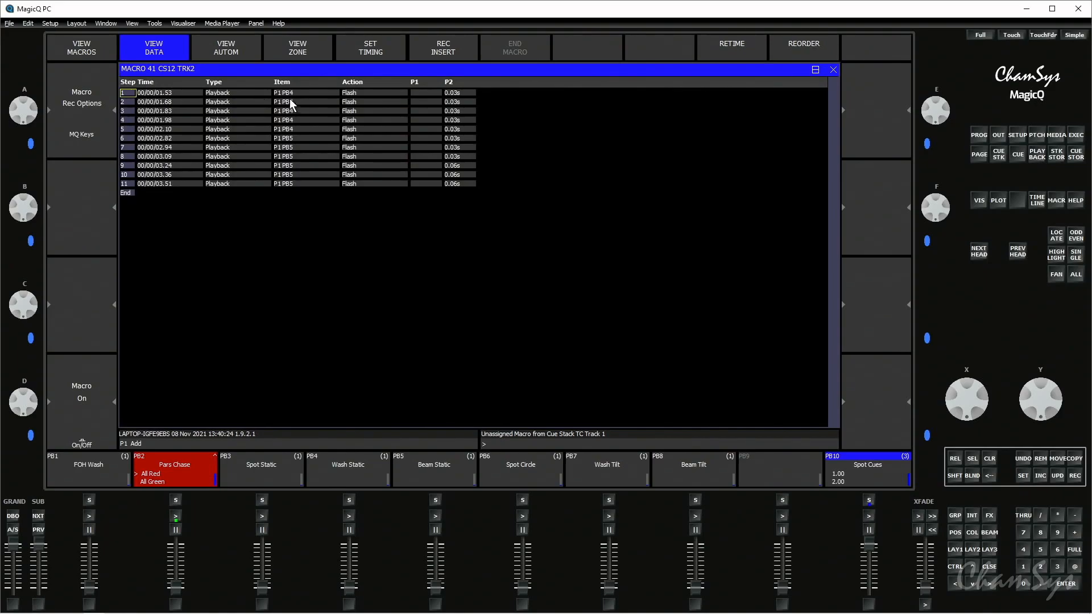
{"action": "left_click_drag", "start_coordinate": [289, 92], "coordinate": [361, 142]}
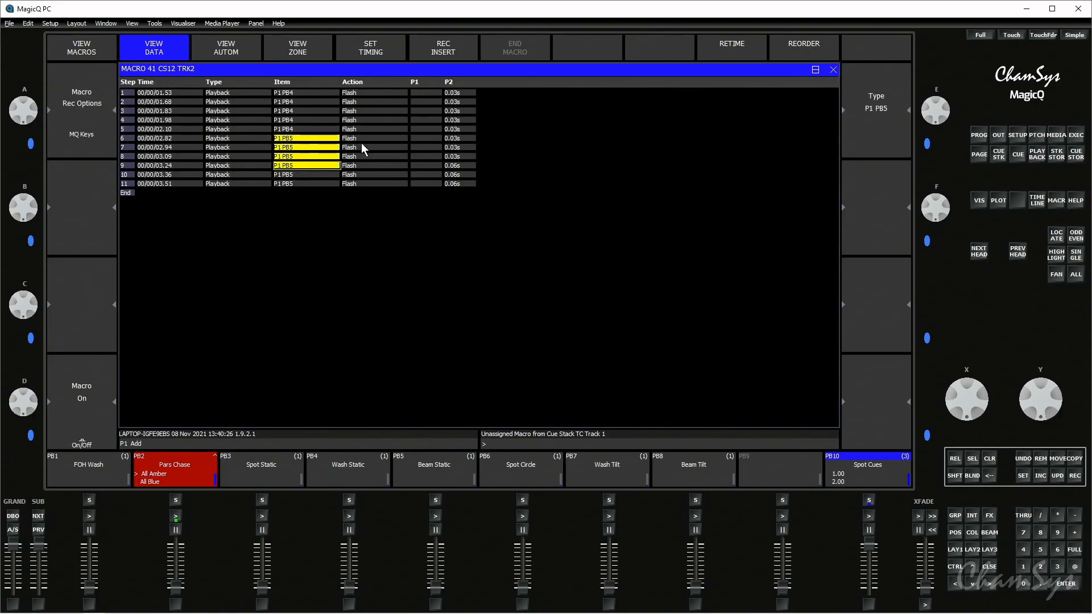
{"action": "left_click", "coordinate": [83, 49]}
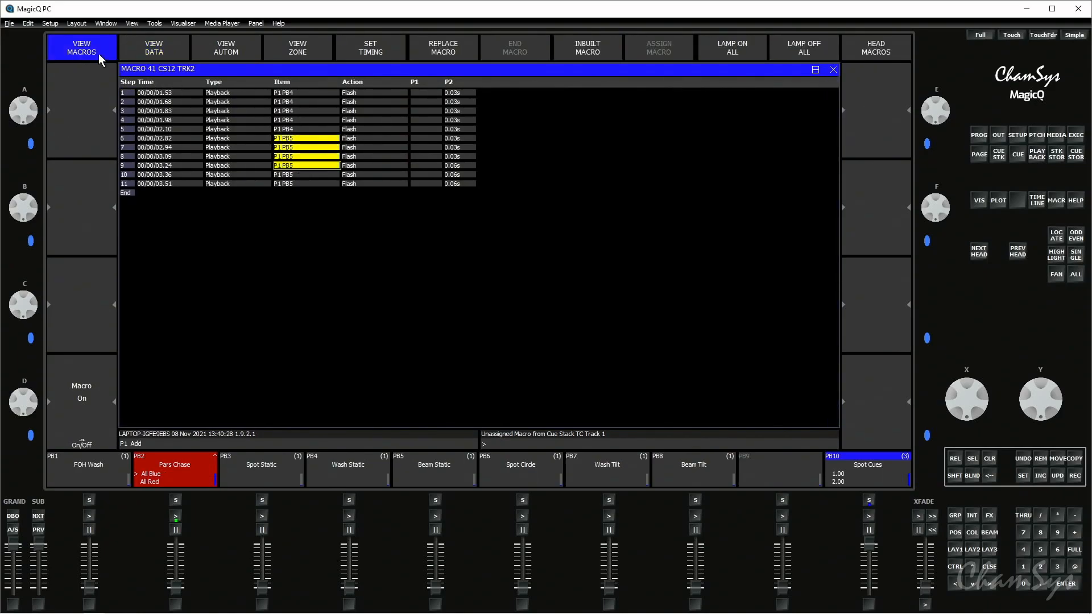
{"action": "left_click", "coordinate": [161, 199]}
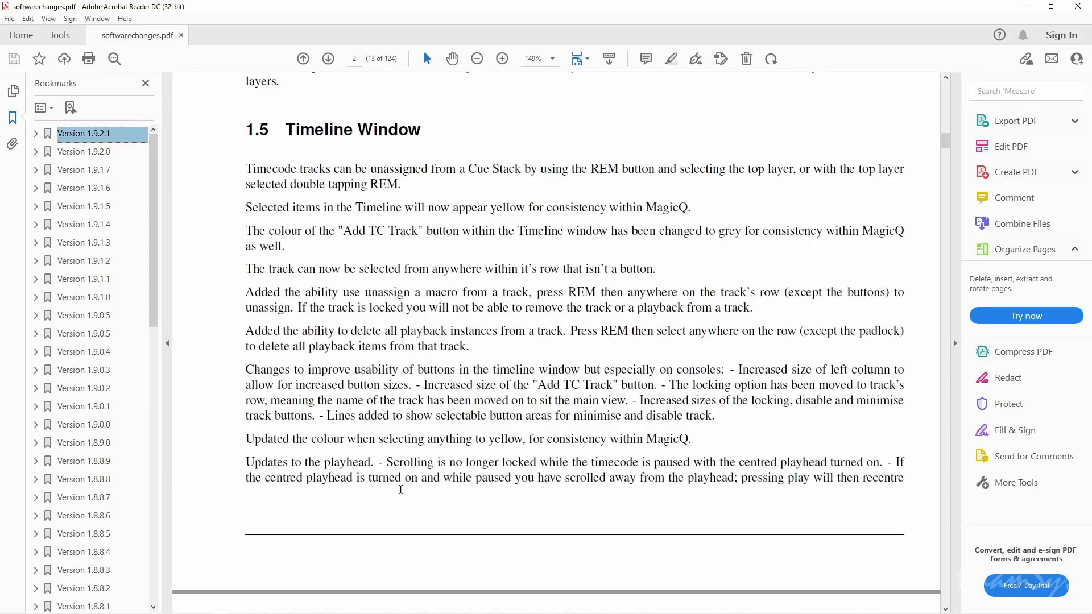
Step: Switch back to the MagicQ timeline editor, play Spot Cues, and turn on the centred playhead
{"action": "key", "text": "alt+Tab"}
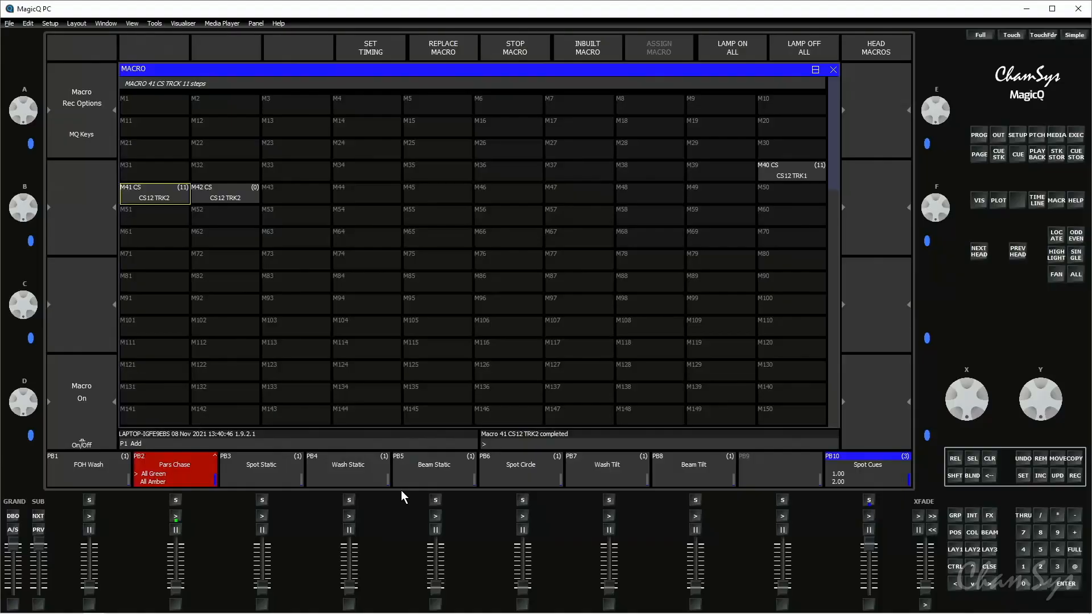
{"action": "left_click", "coordinate": [1037, 199]}
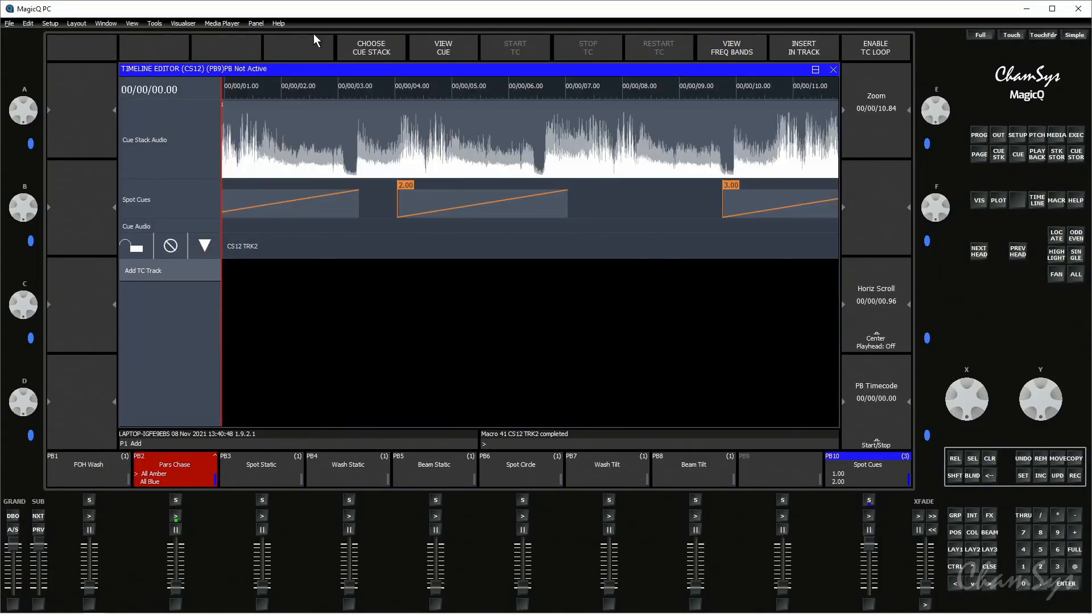
{"action": "left_click", "coordinate": [869, 516]}
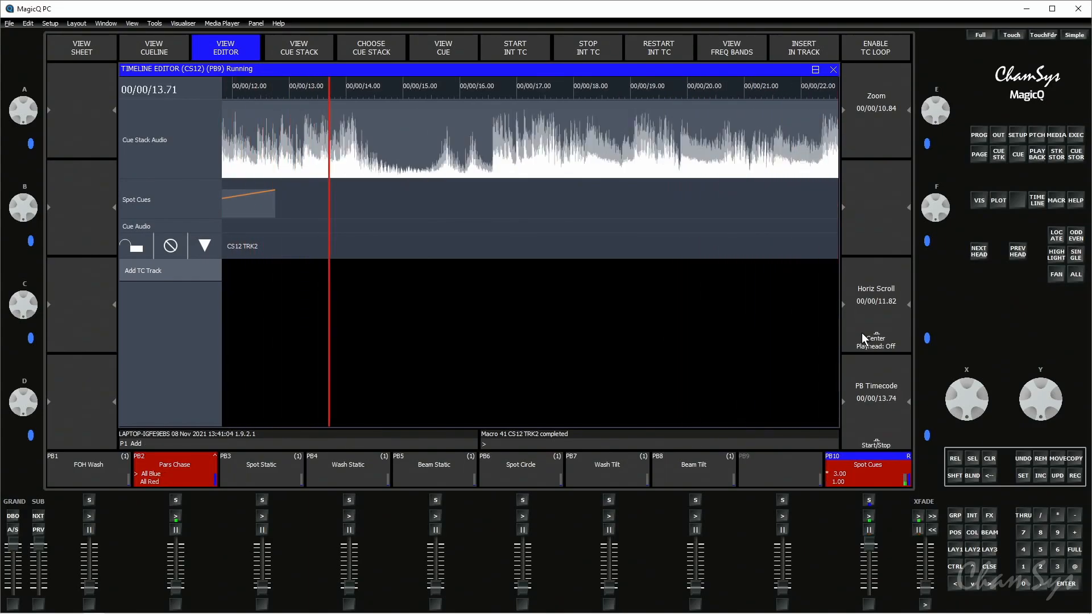
{"action": "left_click", "coordinate": [861, 338]}
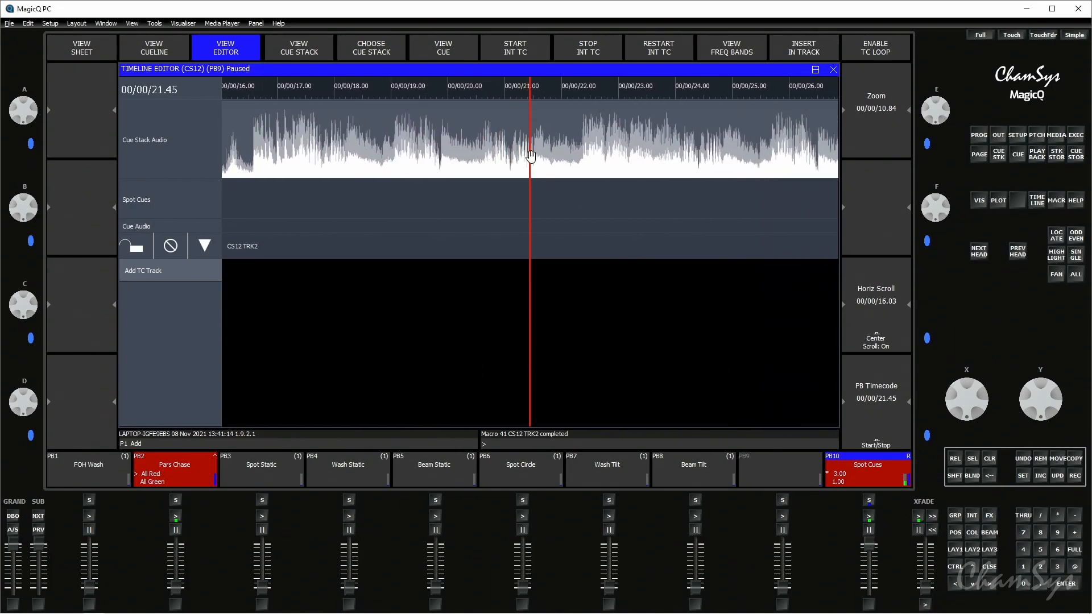
Step: Scroll the paused timeline ahead of the playhead to about 31 seconds, and resume Spot Cues to recentre the view
{"action": "left_click_drag", "start_coordinate": [528, 155], "coordinate": [324, 161]}
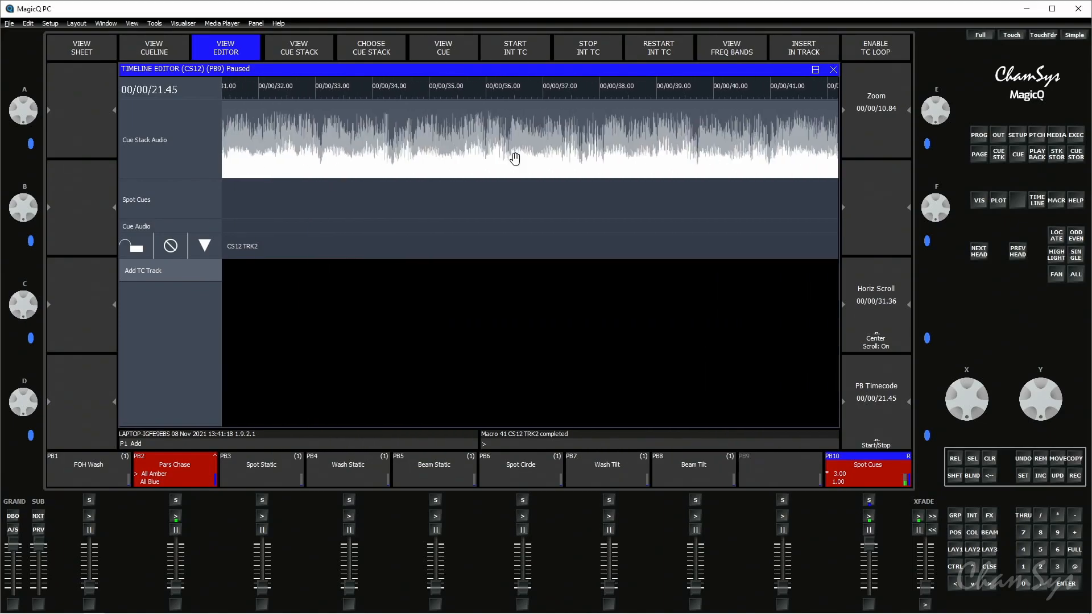
{"action": "left_click", "coordinate": [868, 516]}
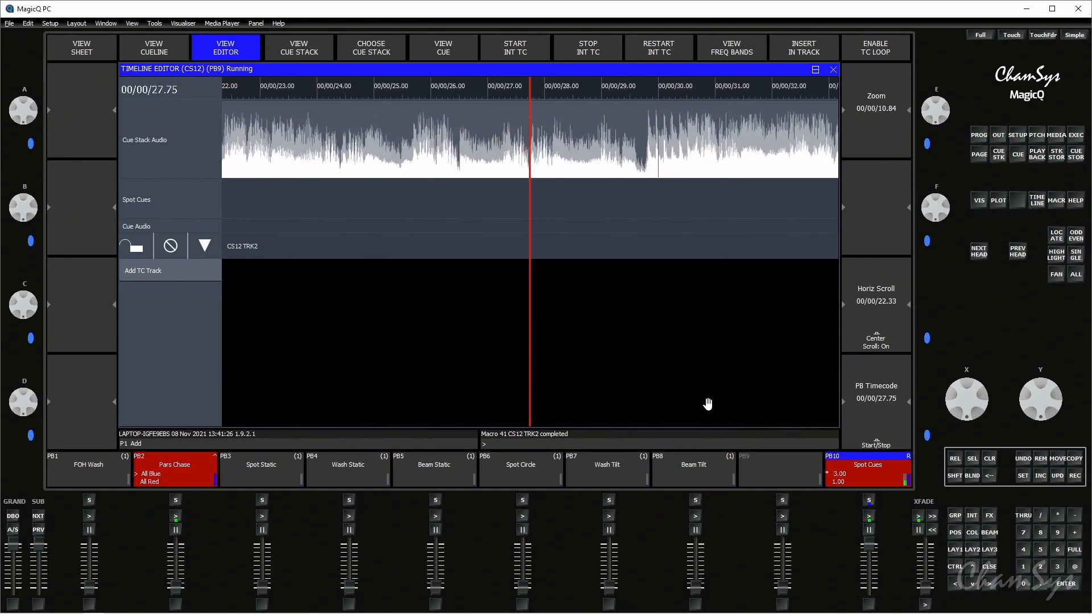
Step: Switch to softwarechanges.pdf in Adobe Acrobat Reader and read the sections on Stadium Connect and the MQ500M Wing / Stadium Wing crossfaders
{"action": "key", "text": "alt+Tab"}
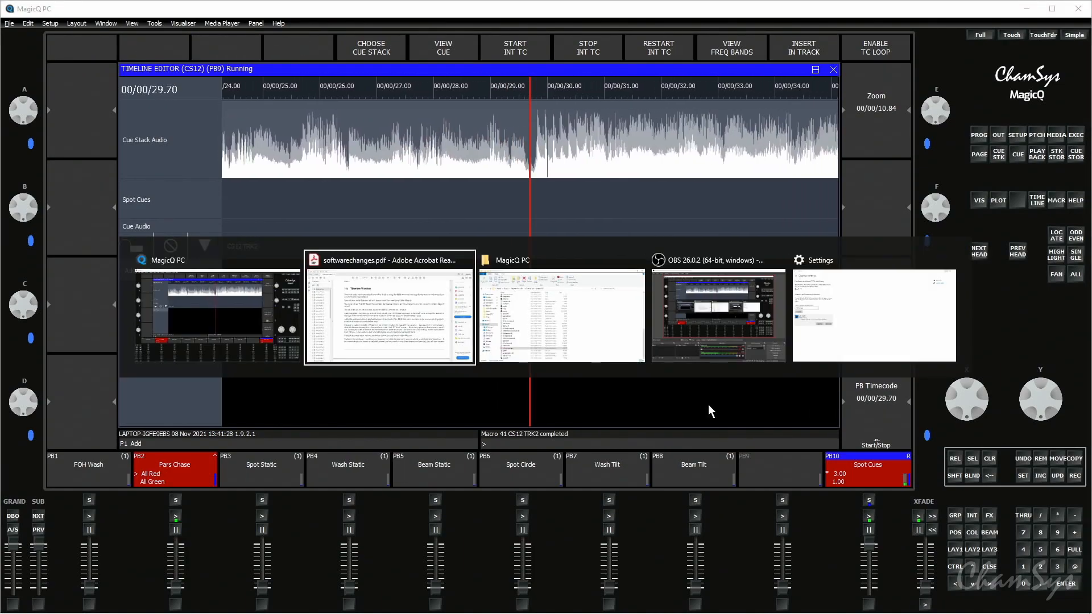
{"action": "scroll", "coordinate": [670, 380], "scroll_direction": "down", "scroll_amount": 10}
{"action": "scroll", "coordinate": [669, 379], "scroll_direction": "down", "scroll_amount": 4}
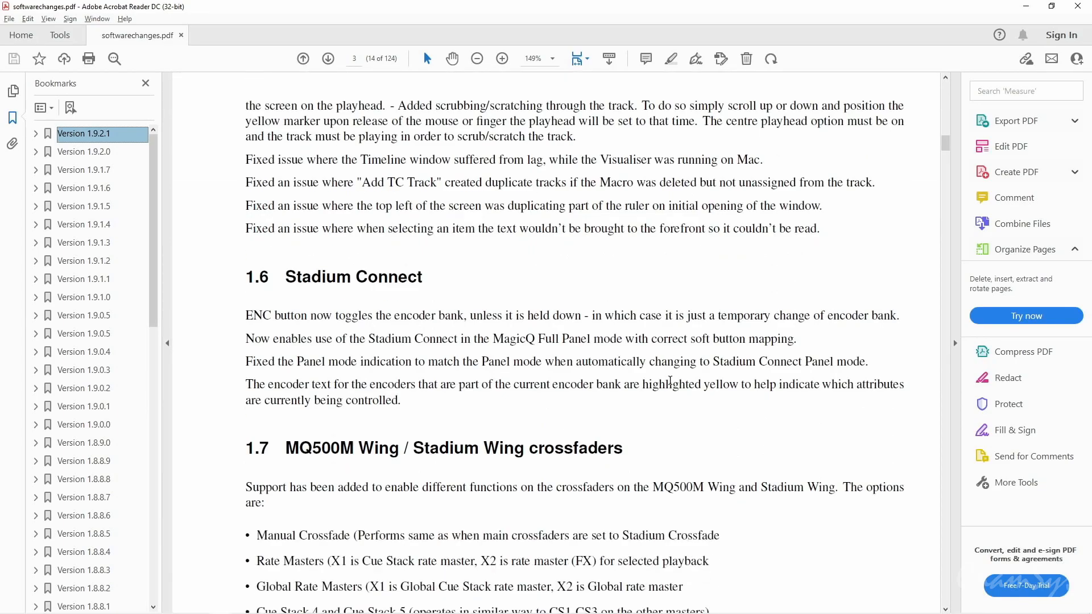
{"action": "scroll", "coordinate": [670, 381], "scroll_direction": "down", "scroll_amount": 1}
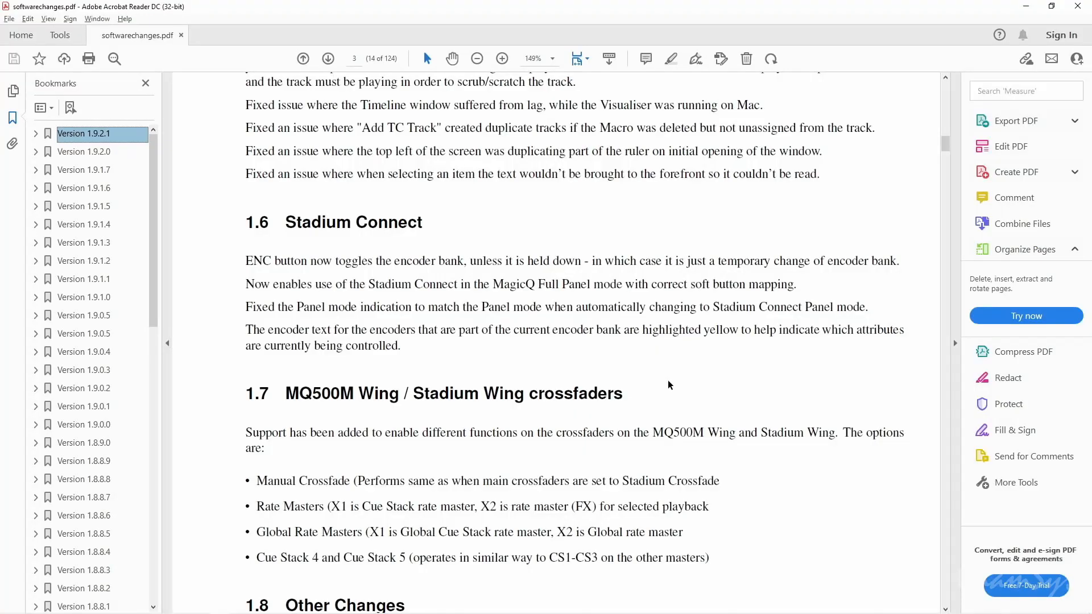
{"action": "scroll", "coordinate": [668, 380], "scroll_direction": "down", "scroll_amount": 2}
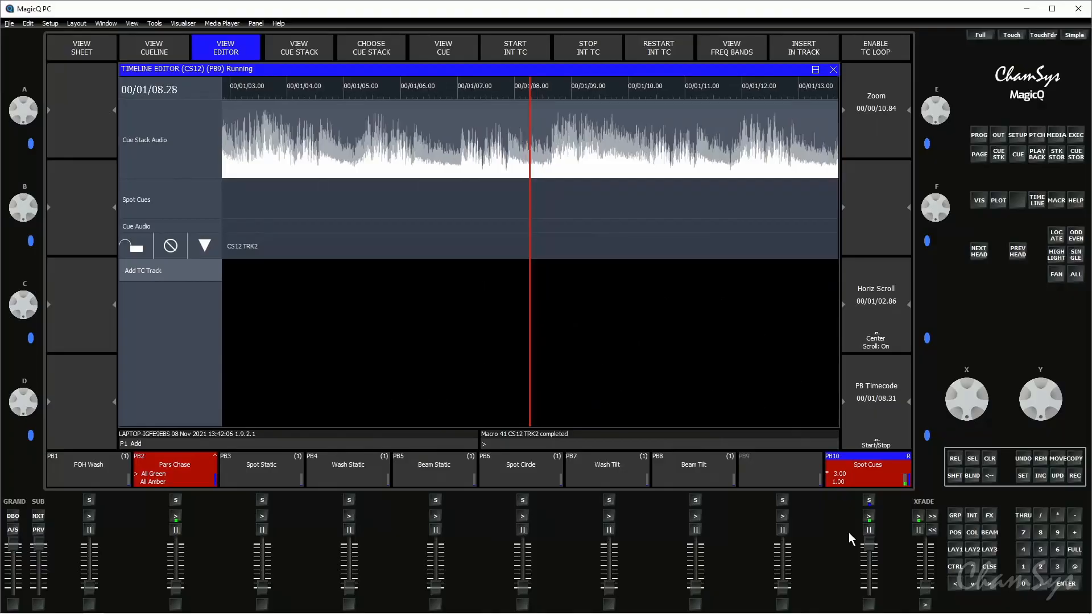
Step: Release the Spot Cues playback in MagicQ, and examine the Wing Crossfade master function options in the playback settings
{"action": "left_click_drag", "start_coordinate": [874, 541], "coordinate": [872, 587]}
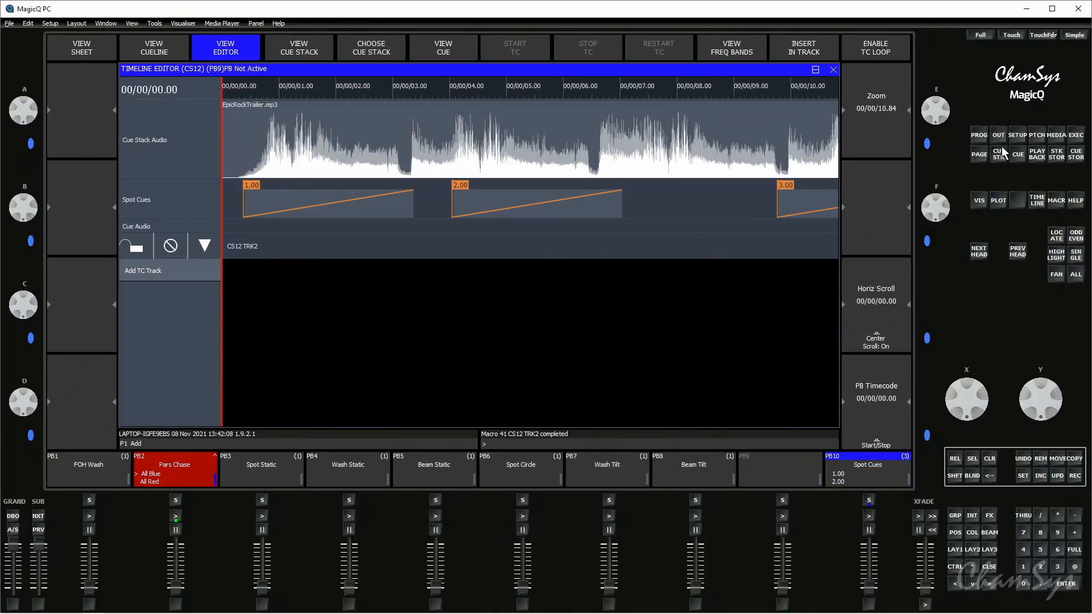
{"action": "left_click", "coordinate": [1014, 139]}
{"action": "left_click", "coordinate": [62, 54]}
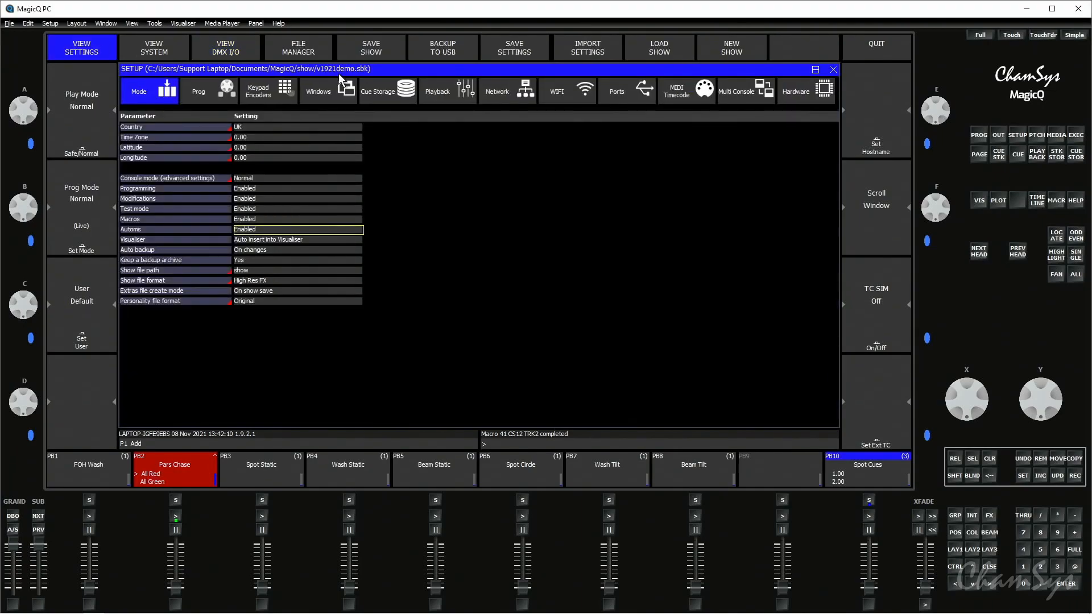
{"action": "left_click", "coordinate": [436, 98]}
{"action": "left_click", "coordinate": [218, 188]}
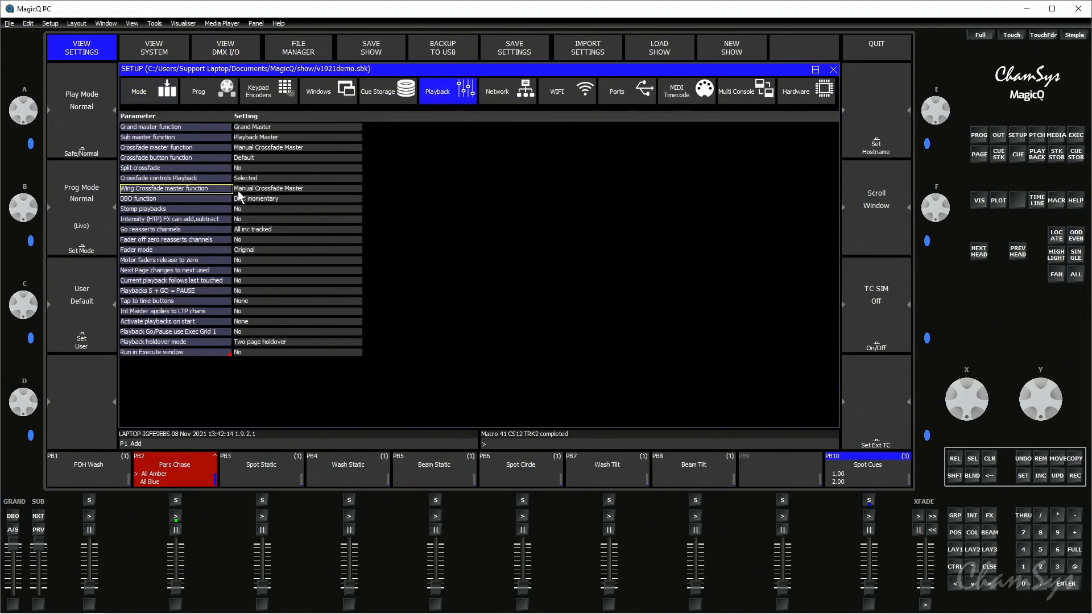
{"action": "left_click", "coordinate": [237, 189]}
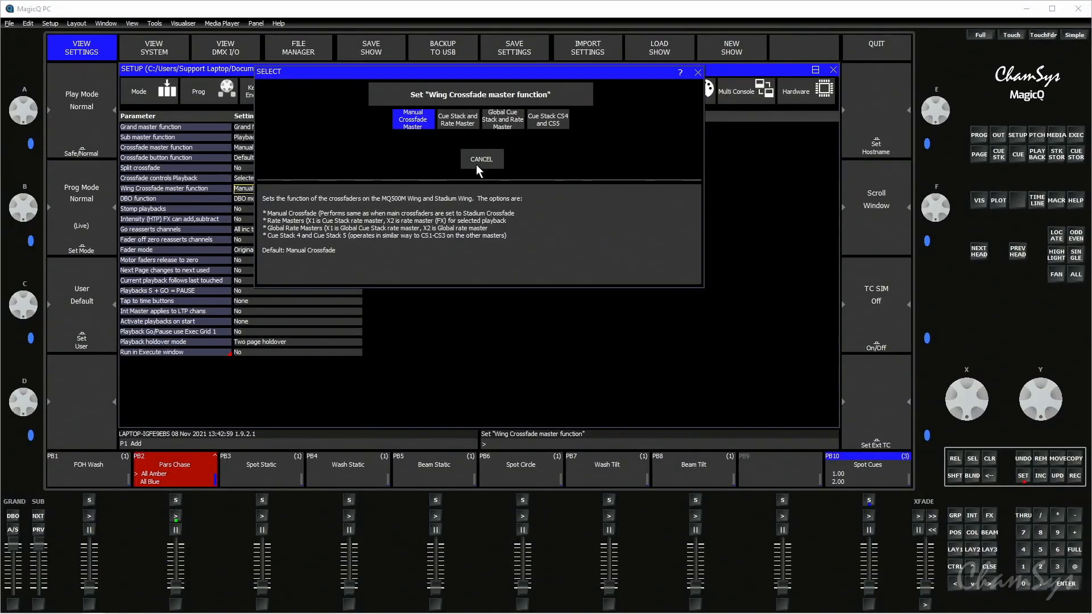
{"action": "left_click", "coordinate": [476, 165]}
Step: Clear the programmer, bring up the group and palette layout, and select the SkyPanel S120C group
{"action": "left_click", "coordinate": [989, 461]}
{"action": "left_click", "coordinate": [960, 551]}
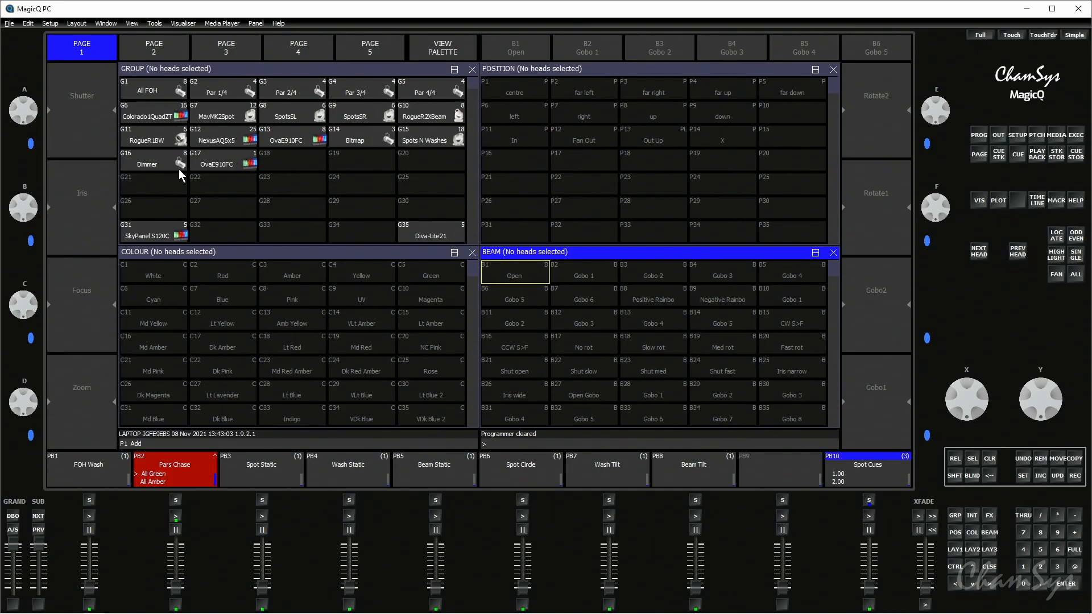
{"action": "left_click", "coordinate": [146, 230]}
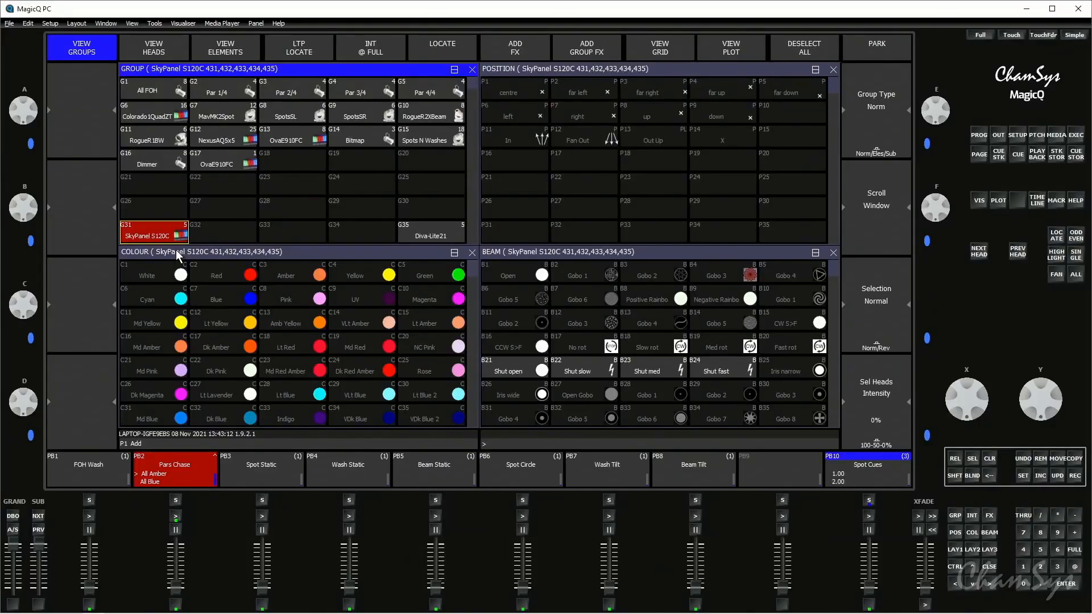
Step: Choose a colour mode for the SkyPanel S120C heads, and bring up their Col Param 1 to 8 attributes
{"action": "left_click", "coordinate": [178, 256]}
{"action": "left_click", "coordinate": [147, 50]}
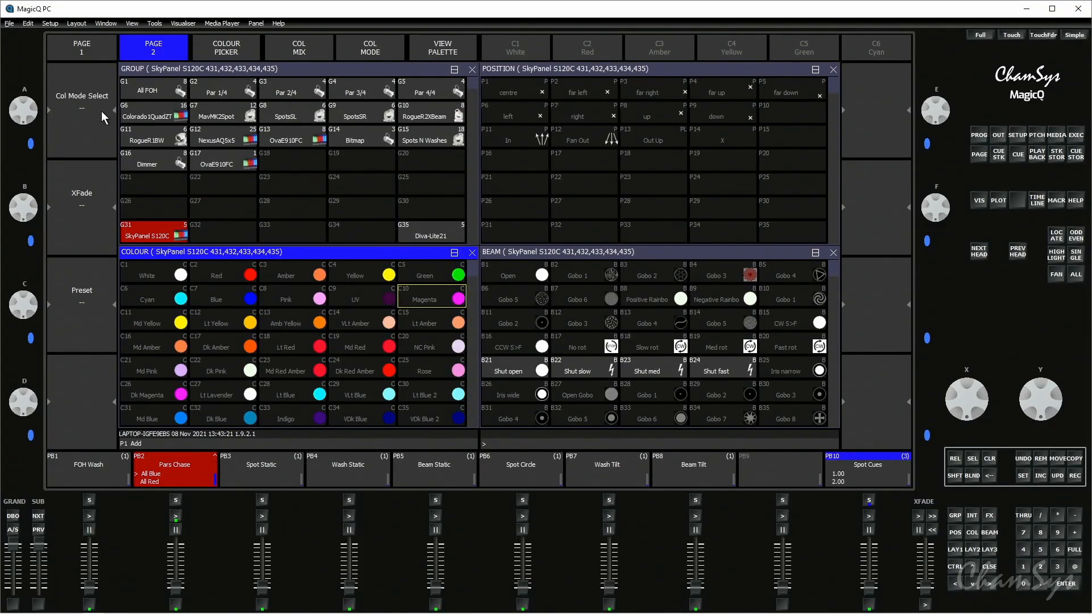
{"action": "left_click", "coordinate": [92, 133]}
{"action": "left_click", "coordinate": [83, 49]}
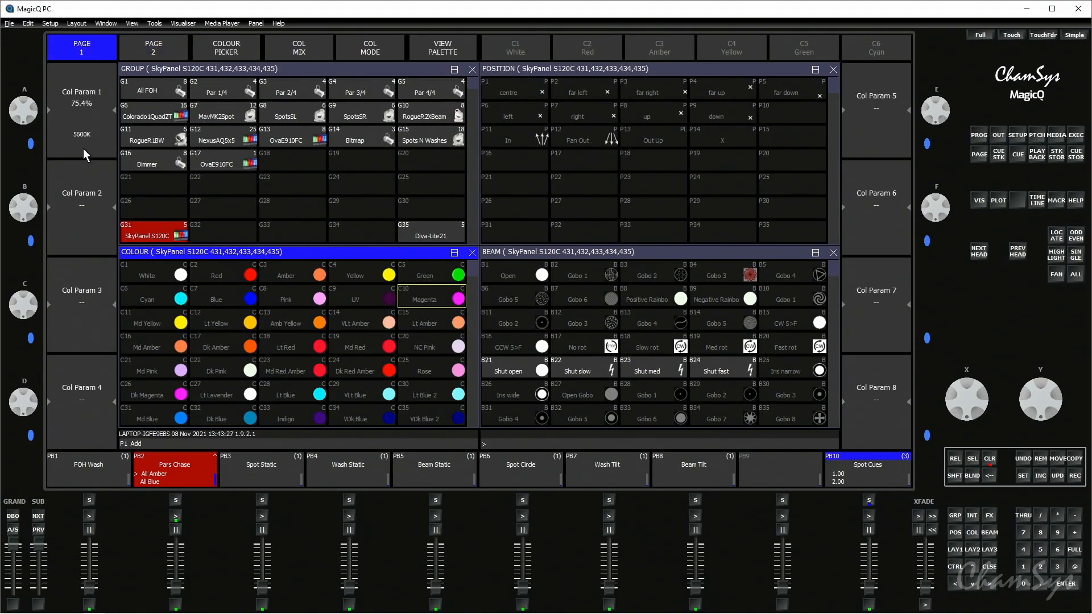
Step: Set SkyPanel Col Param 1 to 71.5% (5600K), Col Param 2 to 58.6% (Brightest), Col Param 3 to LEE, and Col Param 4 to LEE Col Filter
{"action": "scroll", "coordinate": [23, 106], "scroll_direction": "down", "scroll_amount": 3}
{"action": "scroll", "coordinate": [22, 219], "scroll_direction": "down", "scroll_amount": 2}
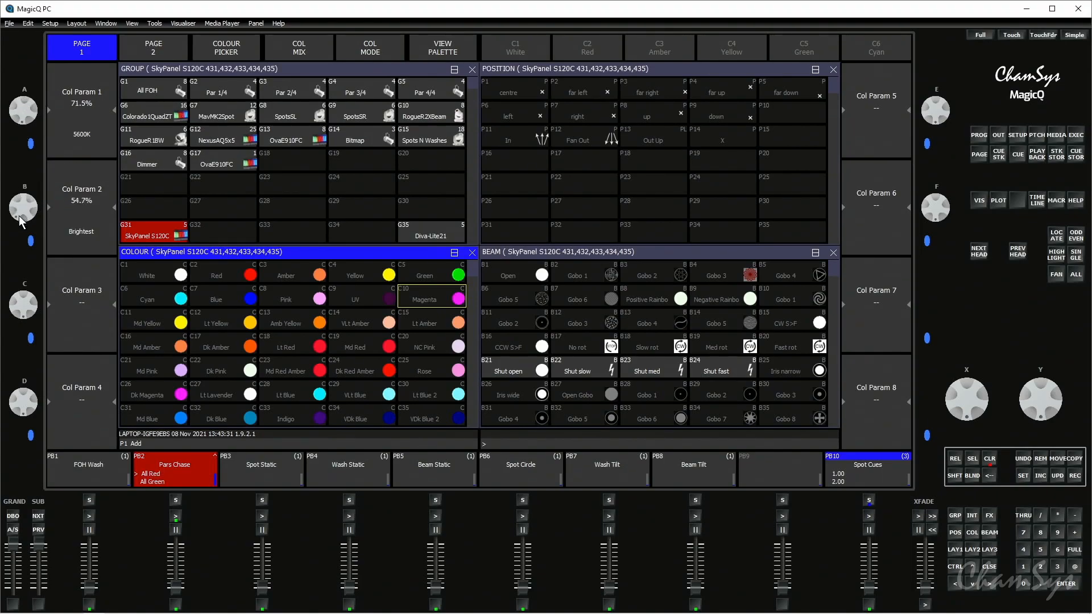
{"action": "scroll", "coordinate": [22, 303], "scroll_direction": "down", "scroll_amount": 2}
{"action": "left_click", "coordinate": [98, 320]}
{"action": "left_click", "coordinate": [84, 427]}
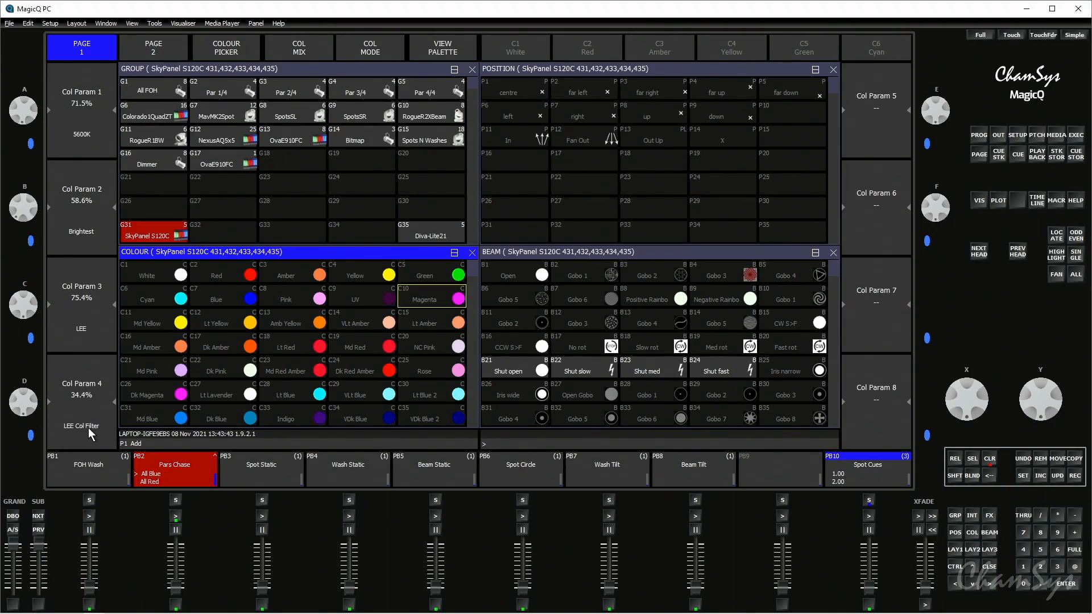
Step: Choose Just Blue from the LEE gel ranges of Col Param 5 for the SkyPanel group
{"action": "left_click", "coordinate": [890, 133]}
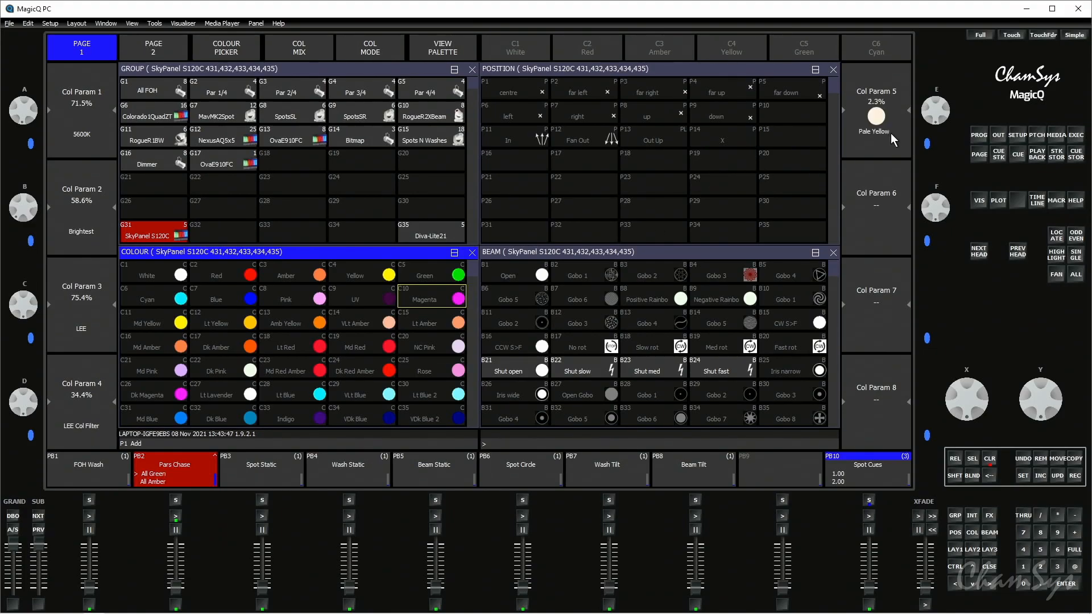
{"action": "left_click", "coordinate": [890, 133]}
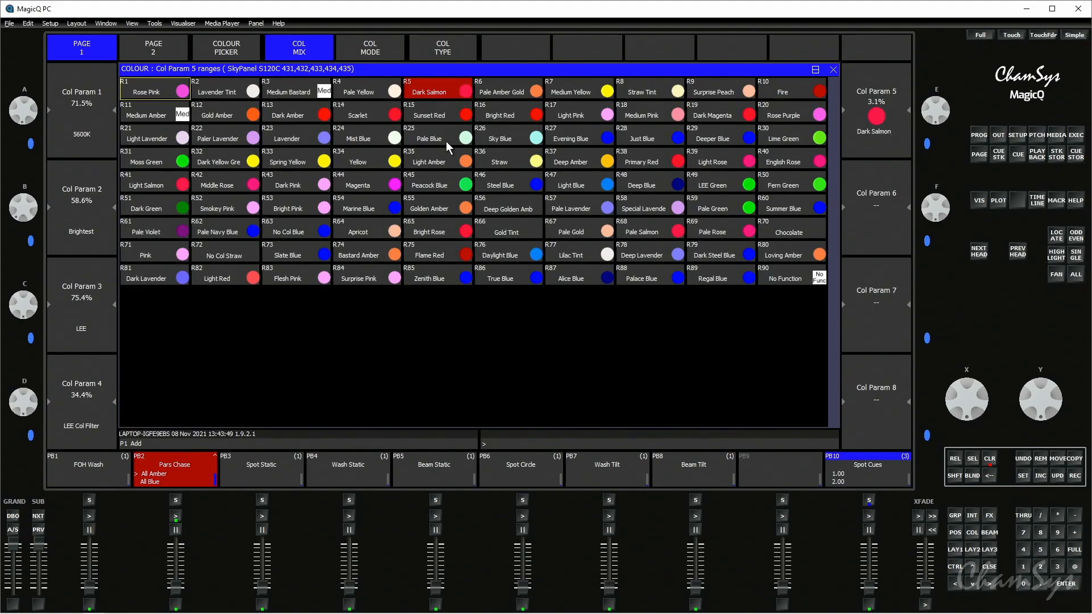
{"action": "left_click", "coordinate": [630, 137]}
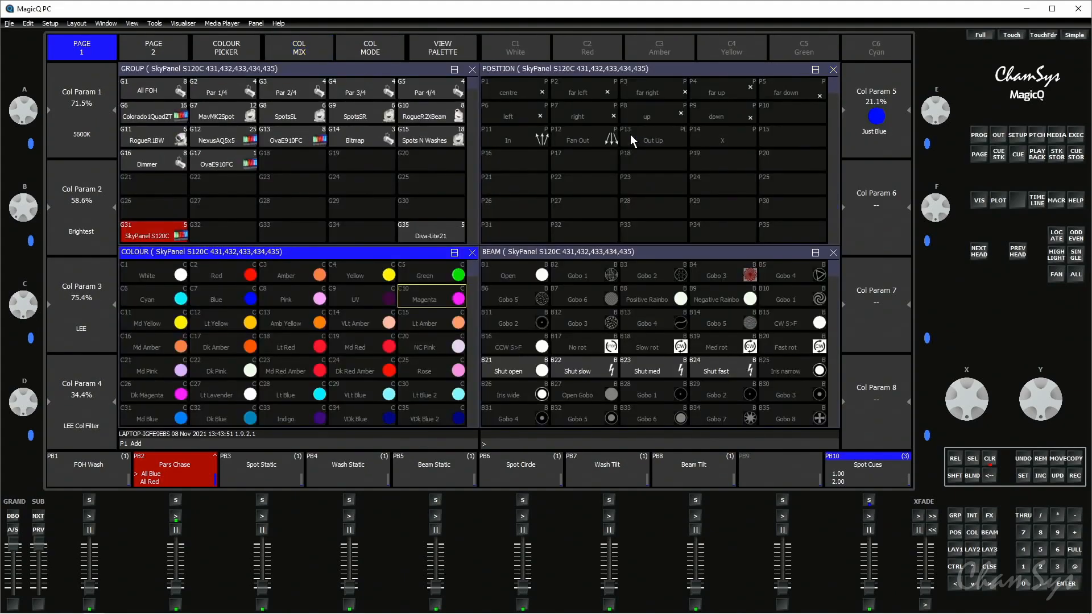
Step: Change the SkyPanel gel library to Rosco with the Rosco Col Cor category, and choose 1>8 CTB for Col Param 5
{"action": "left_click", "coordinate": [95, 321]}
{"action": "left_click", "coordinate": [99, 431]}
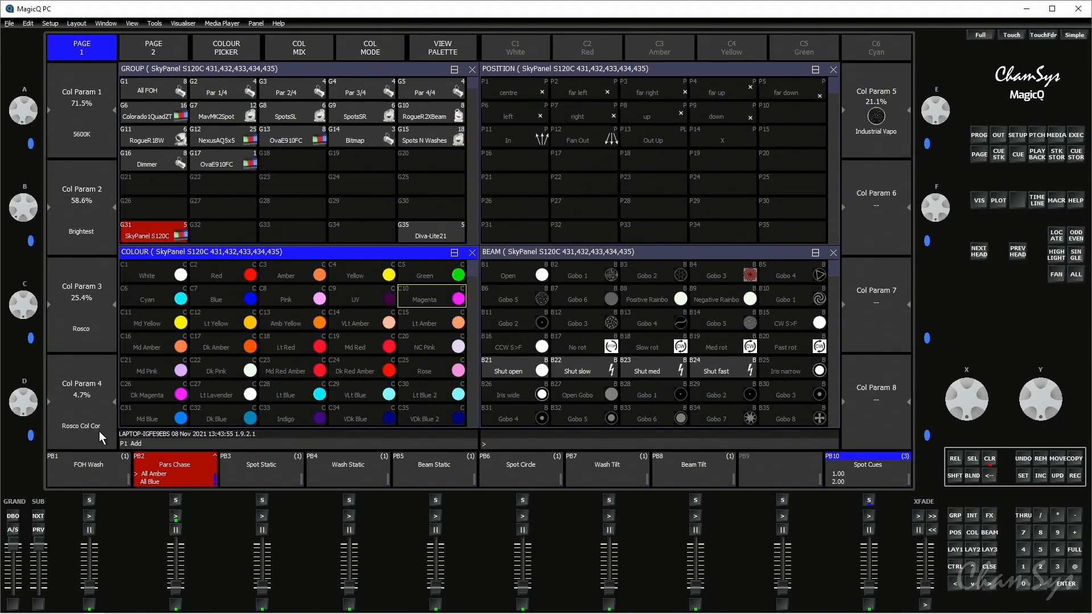
{"action": "left_click", "coordinate": [93, 382]}
{"action": "left_click", "coordinate": [92, 382]}
{"action": "left_click", "coordinate": [862, 141]}
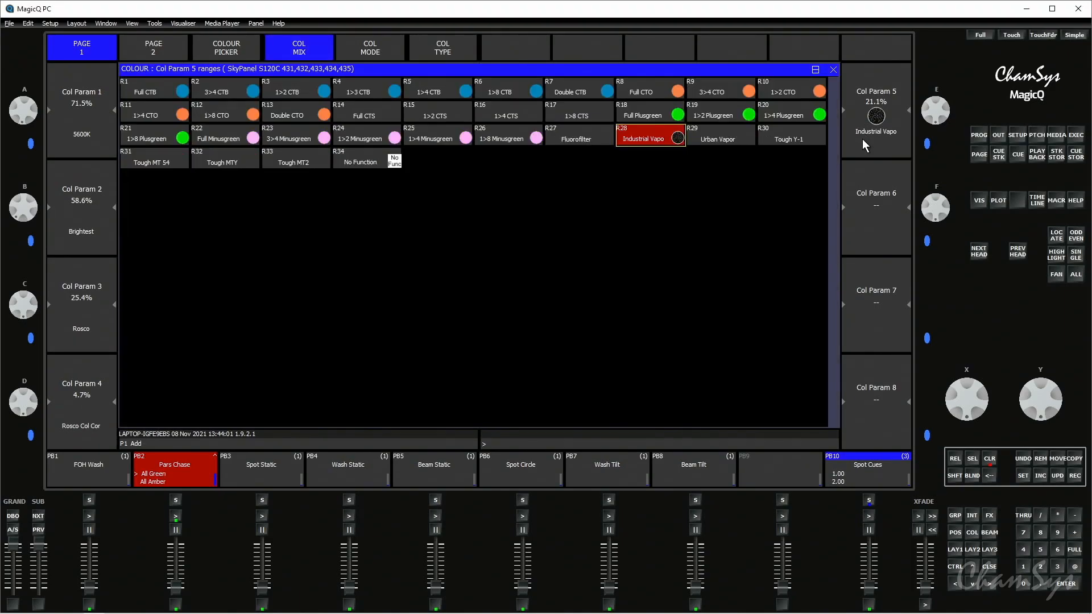
{"action": "left_click", "coordinate": [518, 92]}
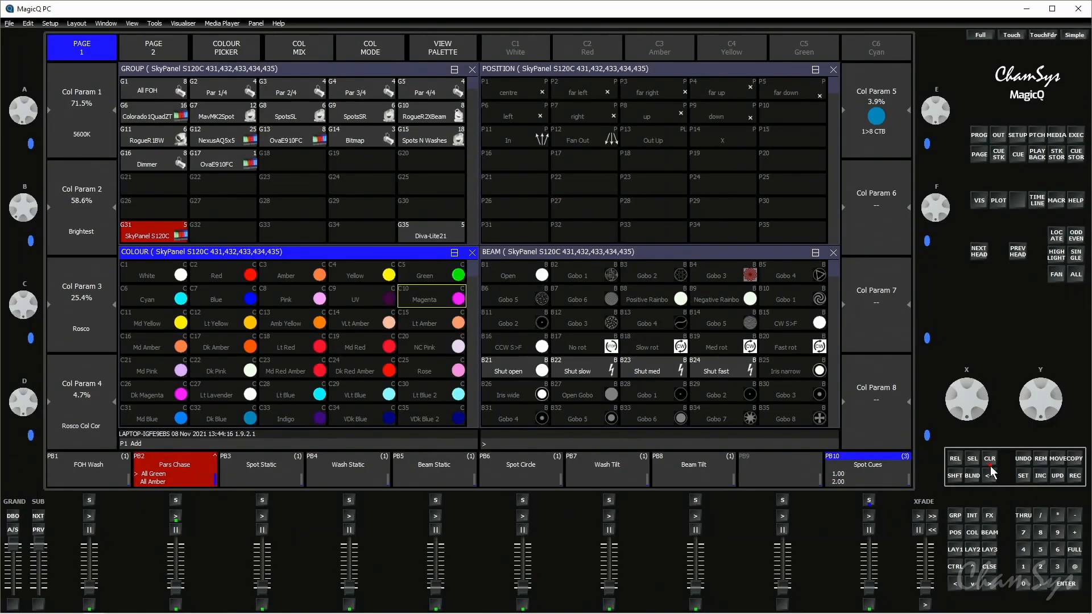
Step: With the programmer cleared, pick a green at about CIE x 0.317, y 0.512 for the Diva-Lite21 group in the colour picker
{"action": "left_click", "coordinate": [989, 463]}
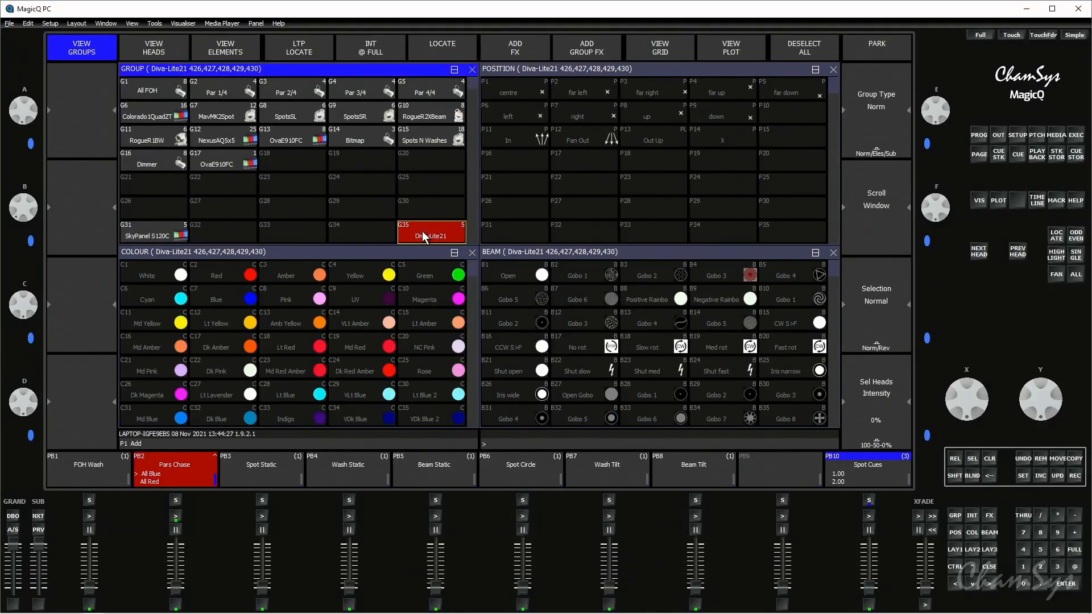
{"action": "left_click", "coordinate": [398, 251]}
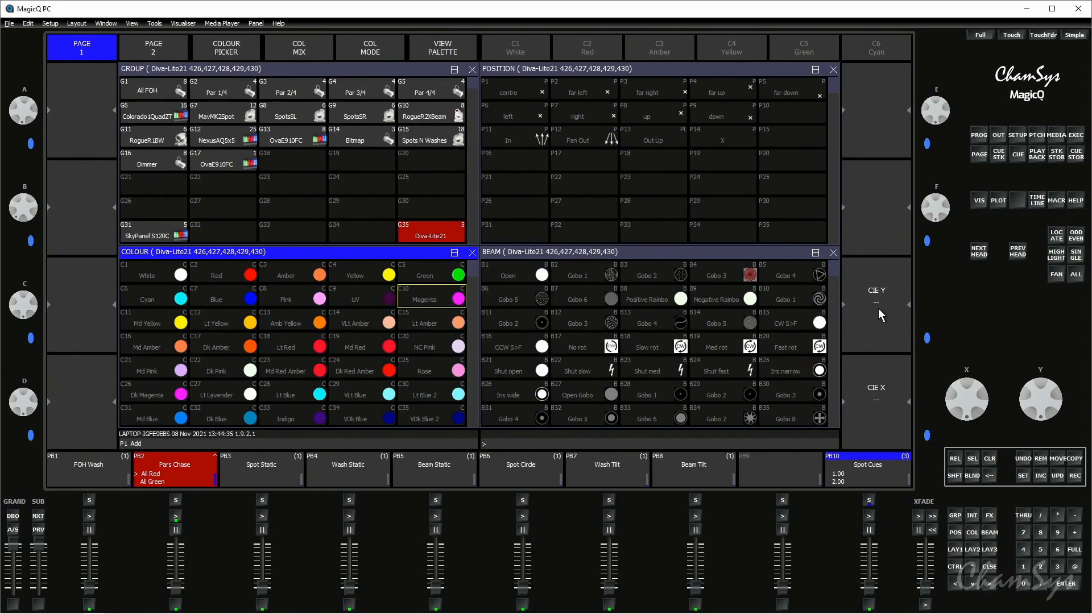
{"action": "left_click", "coordinate": [227, 49]}
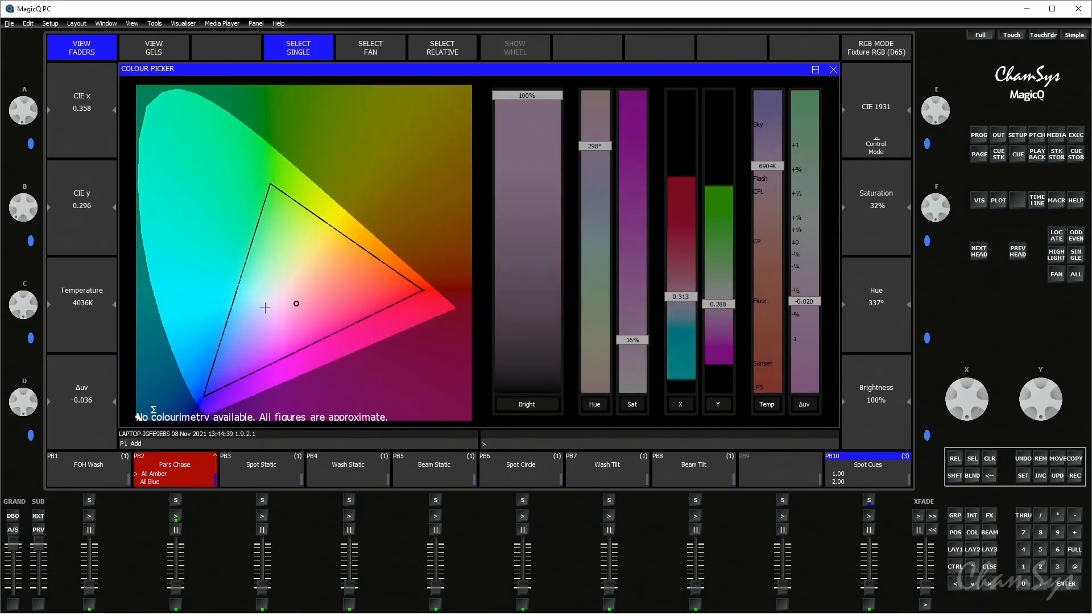
{"action": "left_click", "coordinate": [278, 218]}
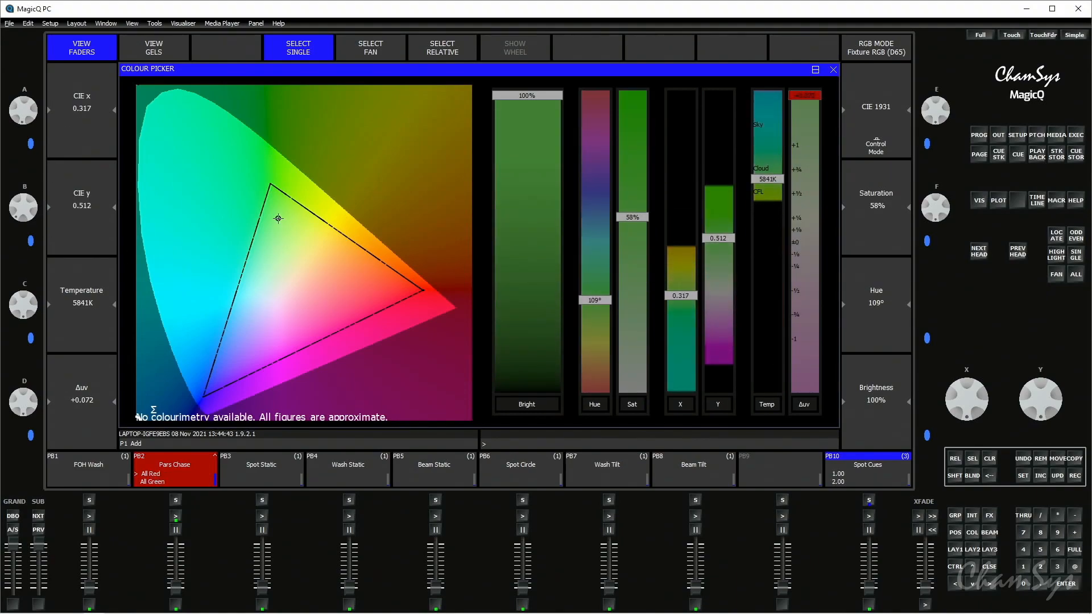